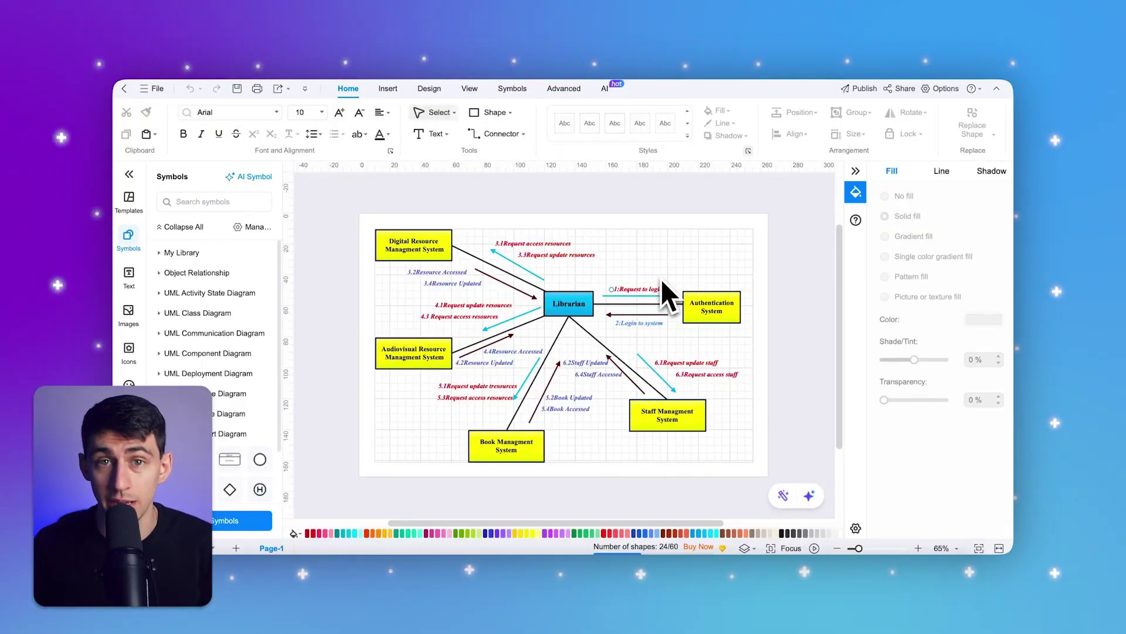
Step: Examine the example communication diagrams: the objects, the link, the numbered login message and the nested makeReservation() messages
{"action": "left_click_drag", "start_coordinate": [660, 279], "coordinate": [730, 277]}
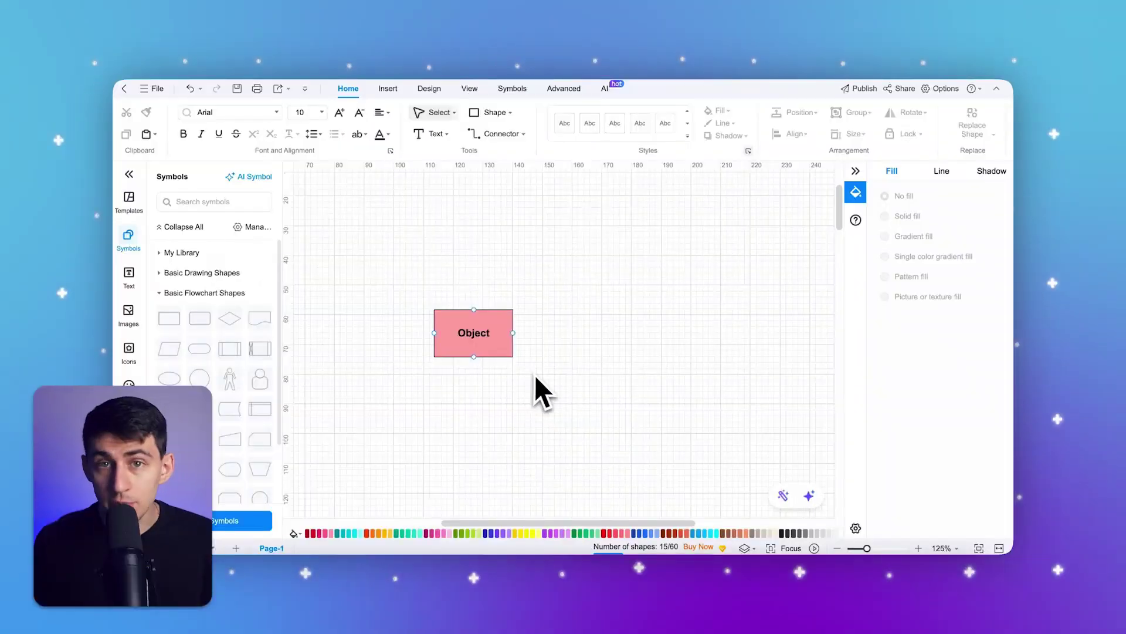
{"action": "left_click", "coordinate": [537, 405]}
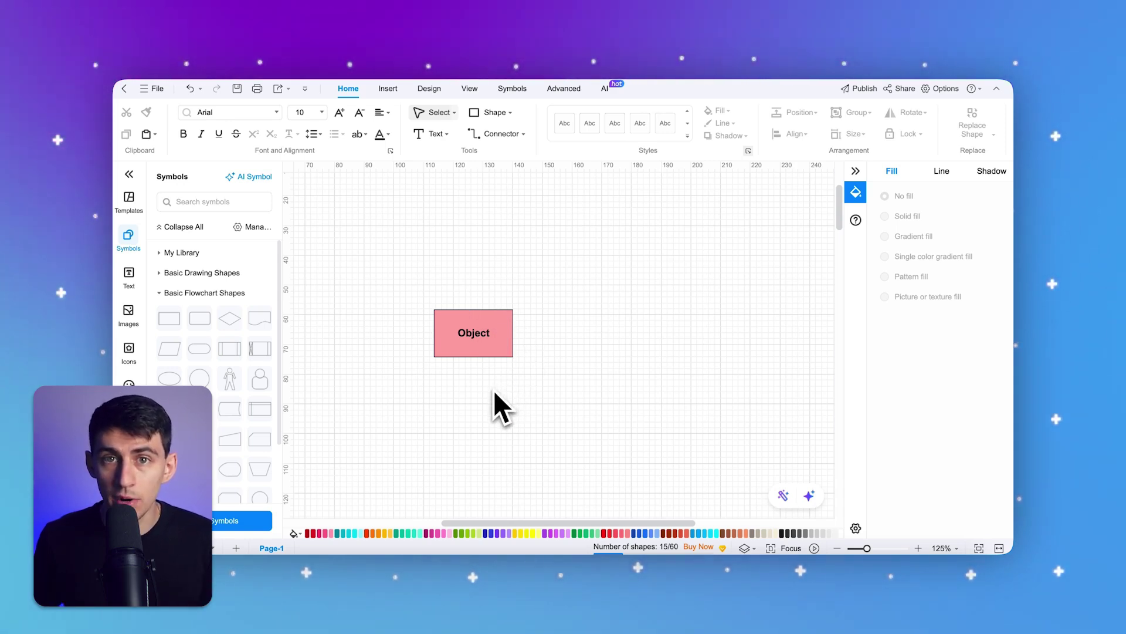
{"action": "scroll", "coordinate": [493, 388], "scroll_direction": "down", "scroll_amount": 5}
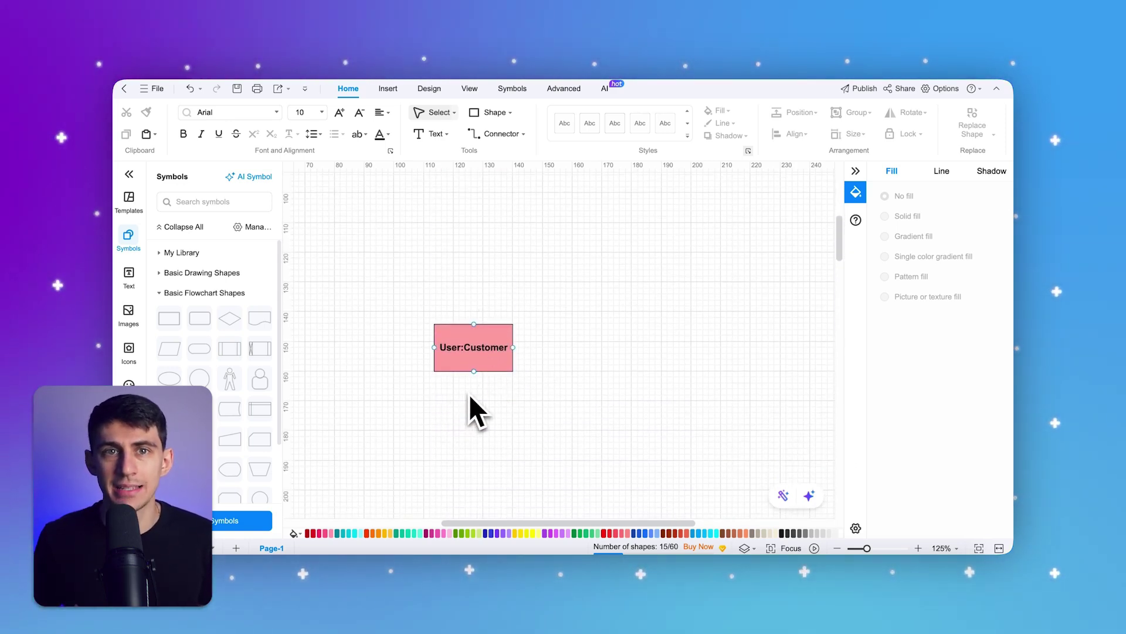
{"action": "scroll", "coordinate": [469, 395], "scroll_direction": "down", "scroll_amount": 3}
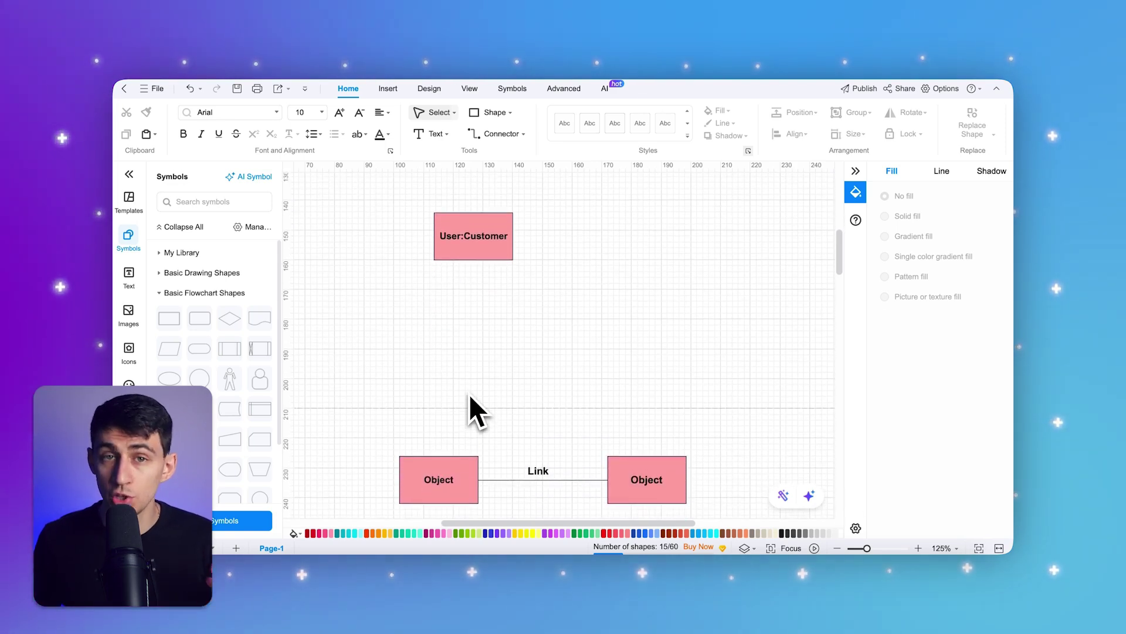
{"action": "scroll", "coordinate": [470, 394], "scroll_direction": "down", "scroll_amount": 4}
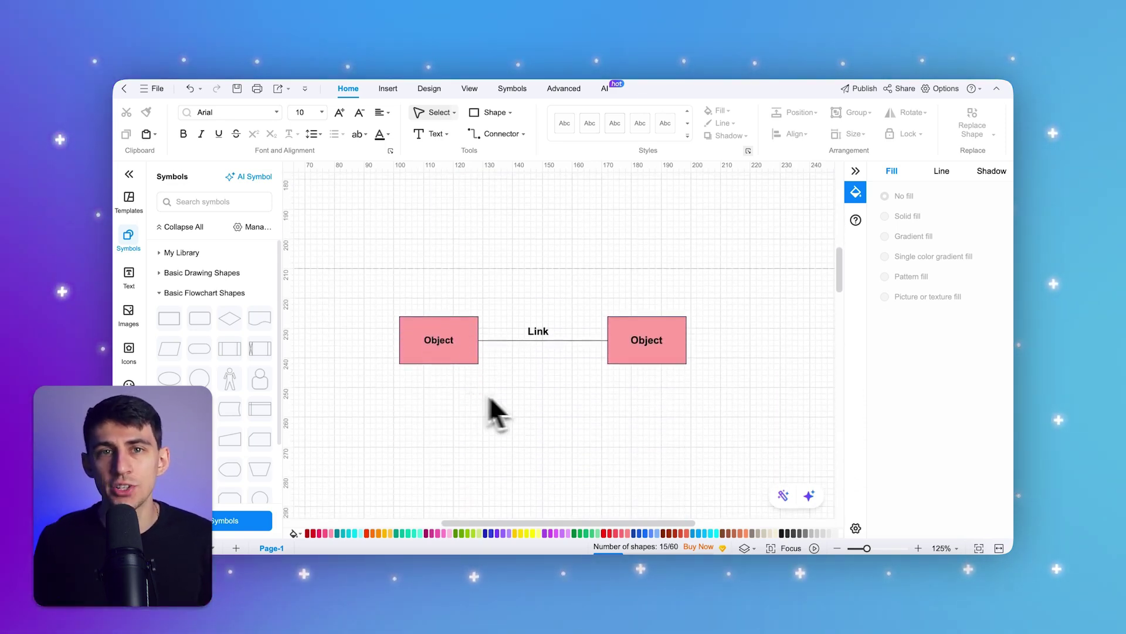
{"action": "scroll", "coordinate": [559, 404], "scroll_direction": "down", "scroll_amount": 1}
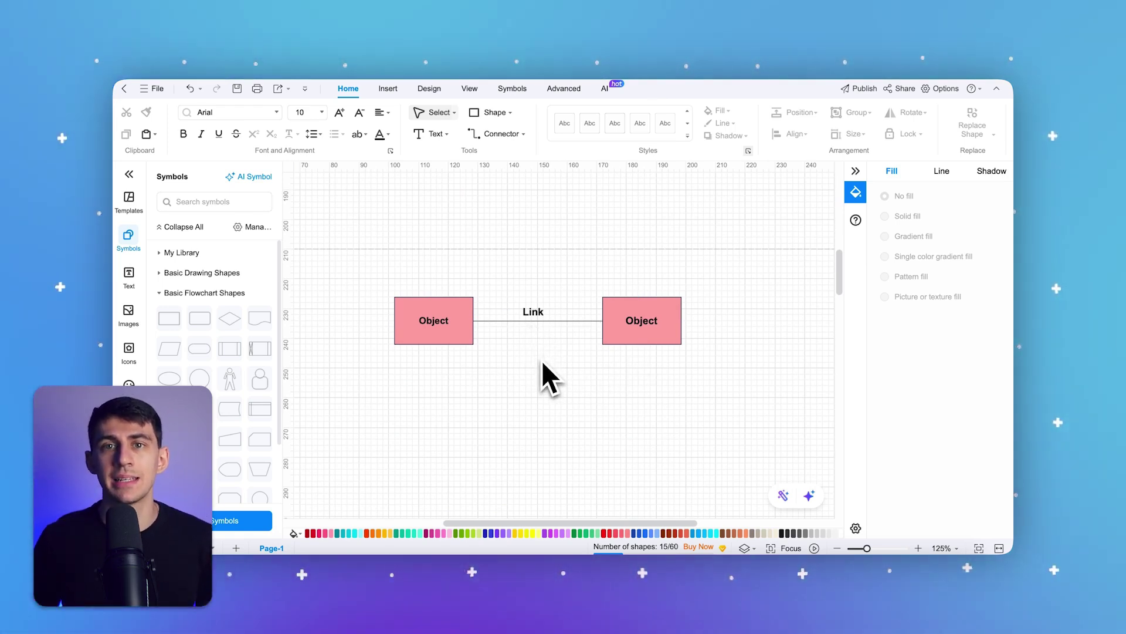
{"action": "scroll", "coordinate": [542, 363], "scroll_direction": "left", "scroll_amount": 3}
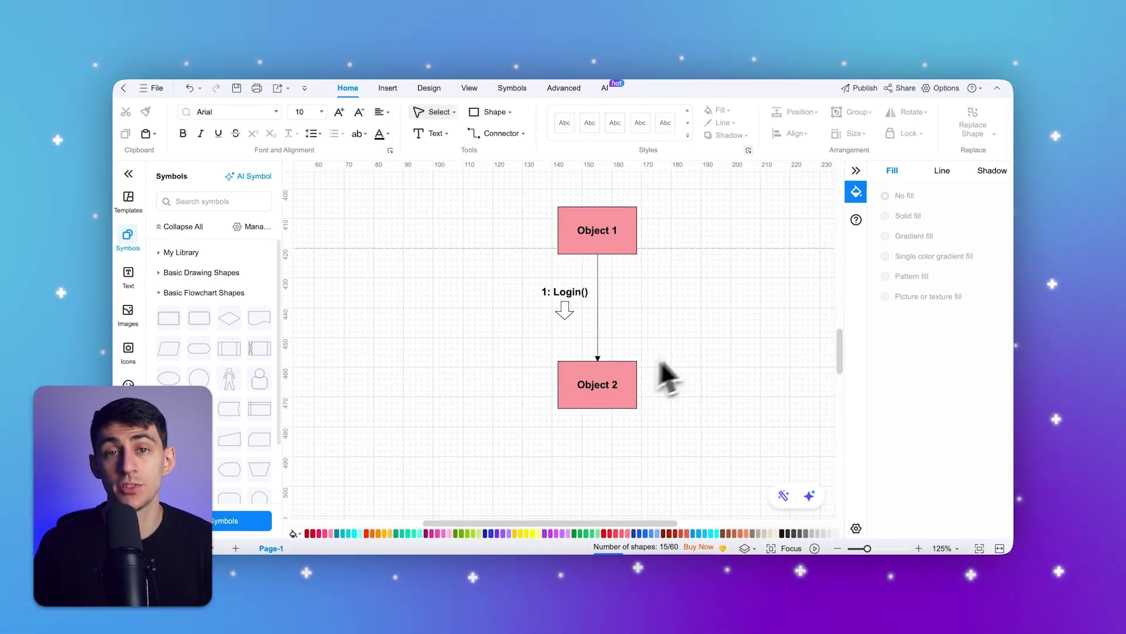
{"action": "scroll", "coordinate": [705, 341], "scroll_direction": "up", "scroll_amount": 2}
{"action": "scroll", "coordinate": [705, 341], "scroll_direction": "right", "scroll_amount": 2}
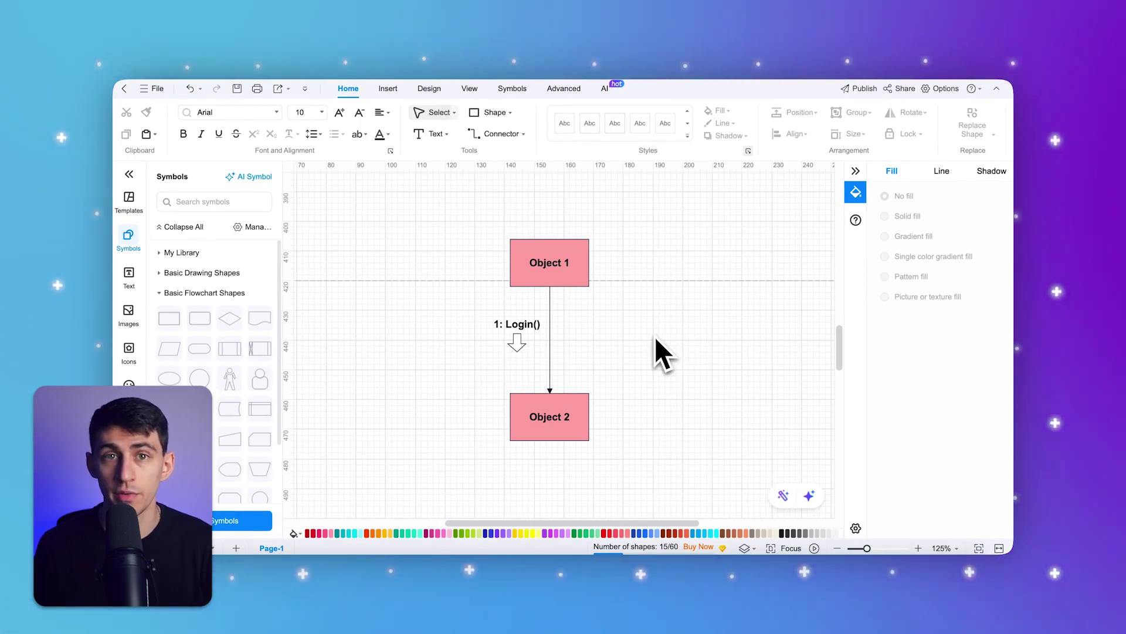
{"action": "left_click", "coordinate": [513, 341]}
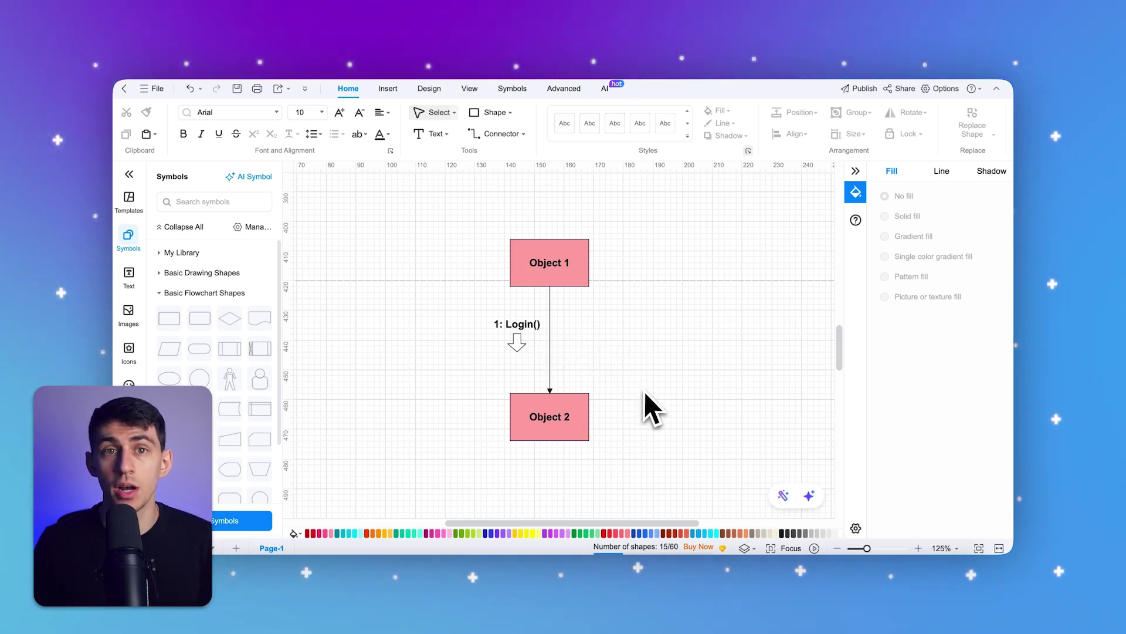
{"action": "scroll", "coordinate": [643, 392], "scroll_direction": "down", "scroll_amount": 1}
{"action": "scroll", "coordinate": [643, 392], "scroll_direction": "down", "scroll_amount": 10}
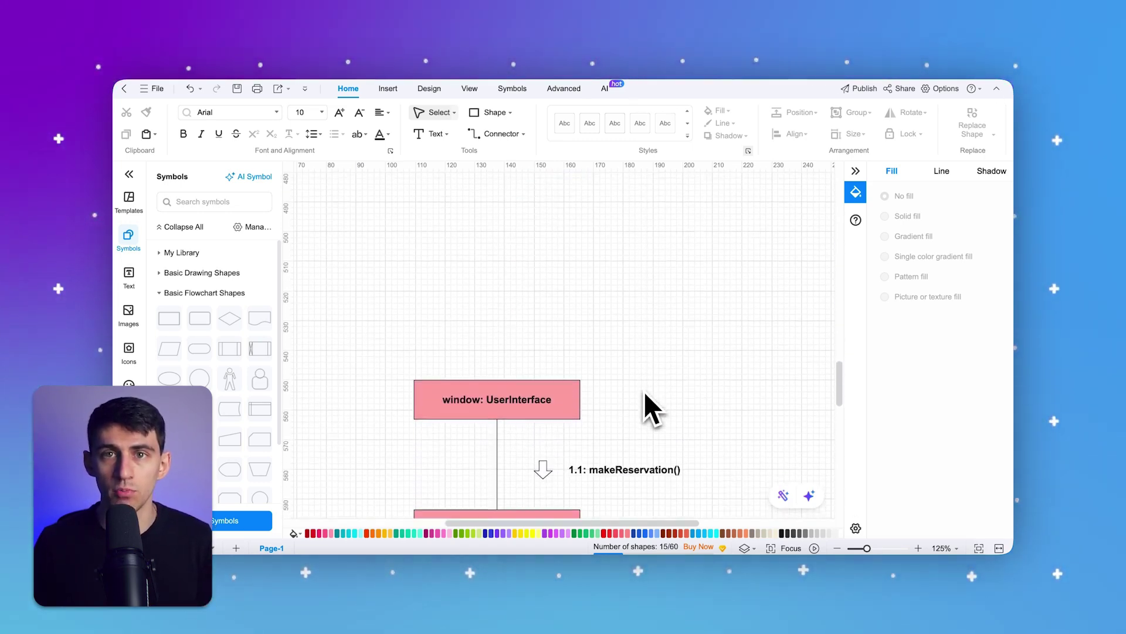
{"action": "scroll", "coordinate": [645, 394], "scroll_direction": "down", "scroll_amount": 4}
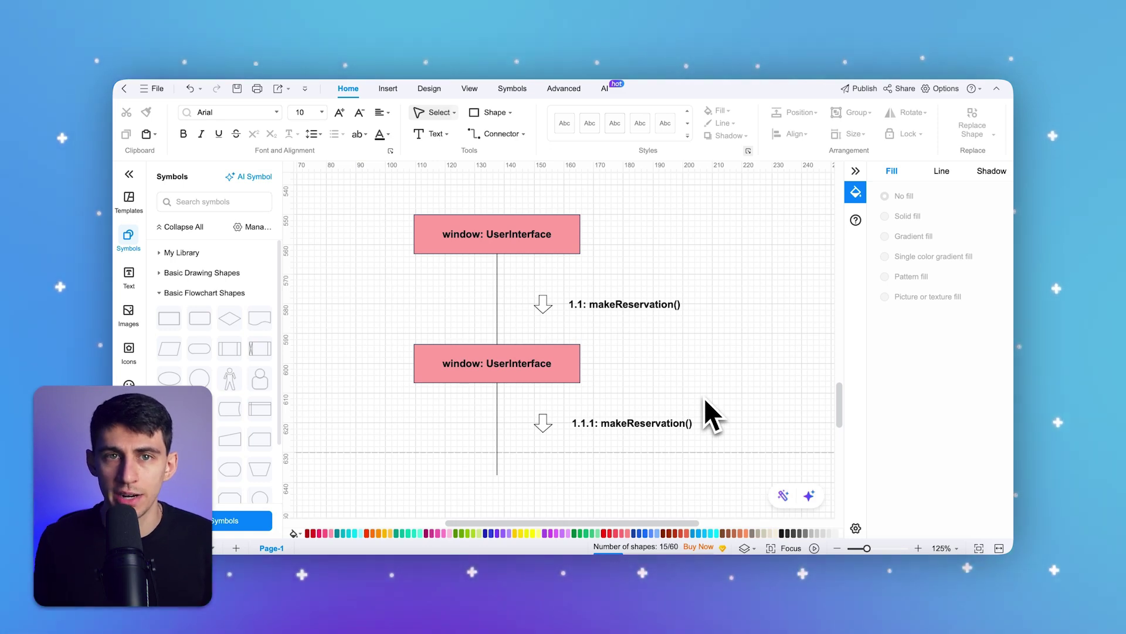
{"action": "scroll", "coordinate": [706, 400], "scroll_direction": "down", "scroll_amount": 1}
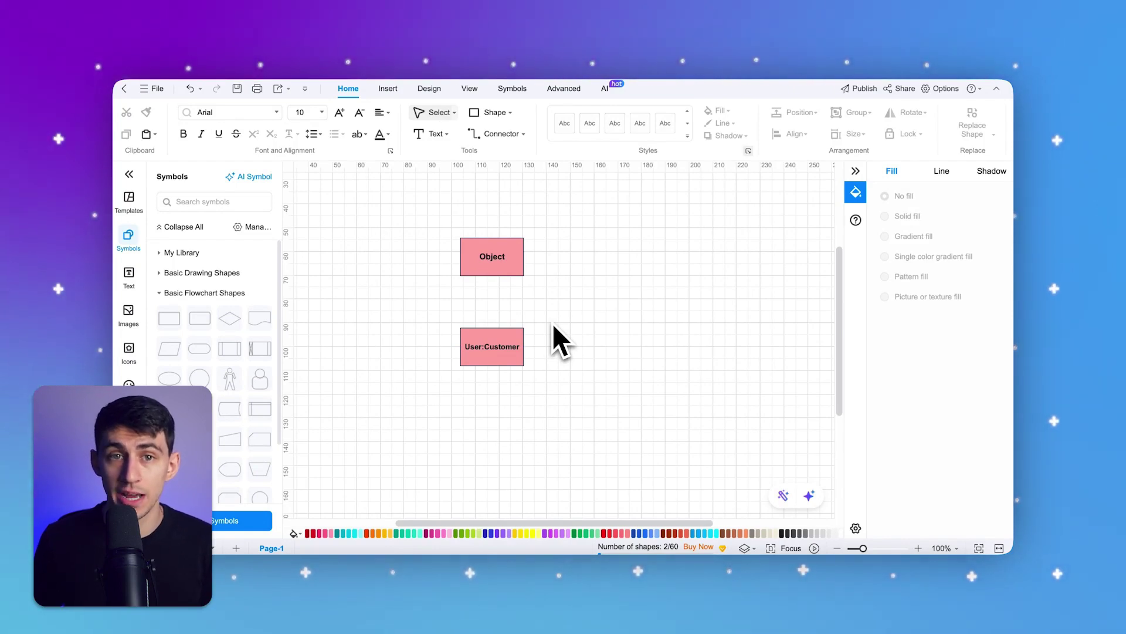
Step: Add a basic flowchart rectangle directly below the User:Customer object and label it "Object:Class"
{"action": "left_click", "coordinate": [520, 359]}
{"action": "left_click", "coordinate": [502, 386]}
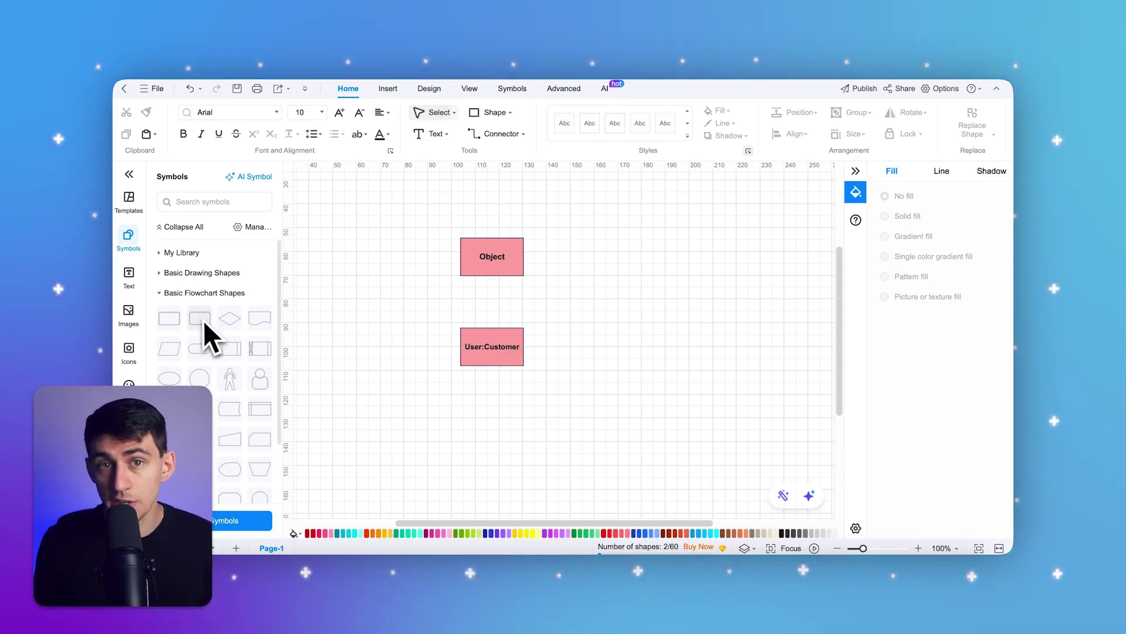
{"action": "left_click_drag", "start_coordinate": [199, 320], "coordinate": [554, 350]}
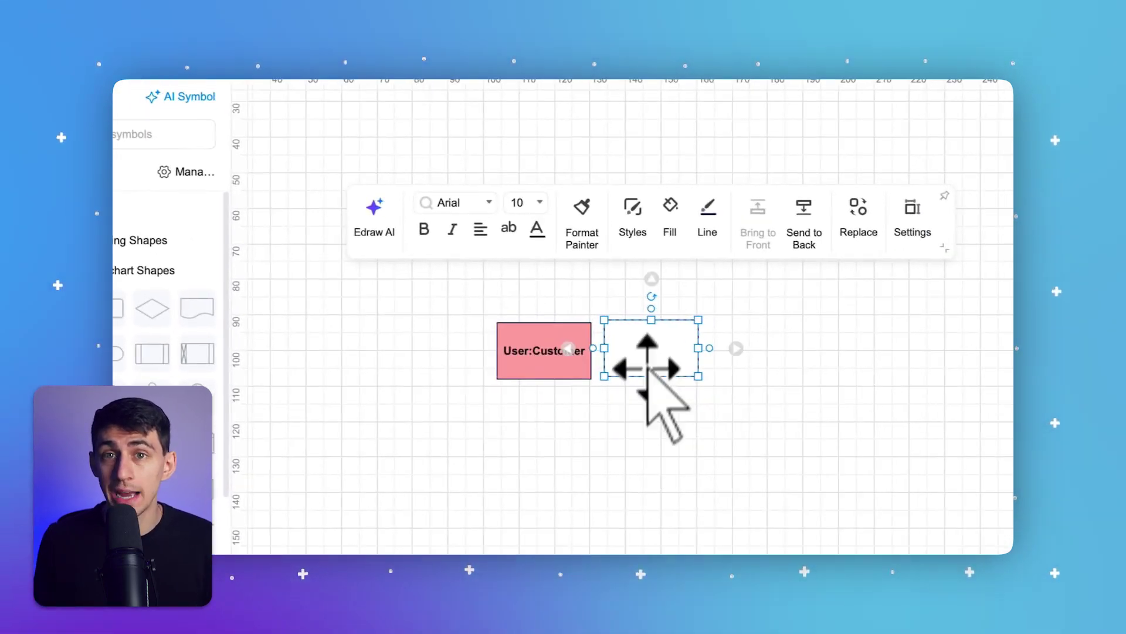
{"action": "left_click_drag", "start_coordinate": [648, 368], "coordinate": [540, 460]}
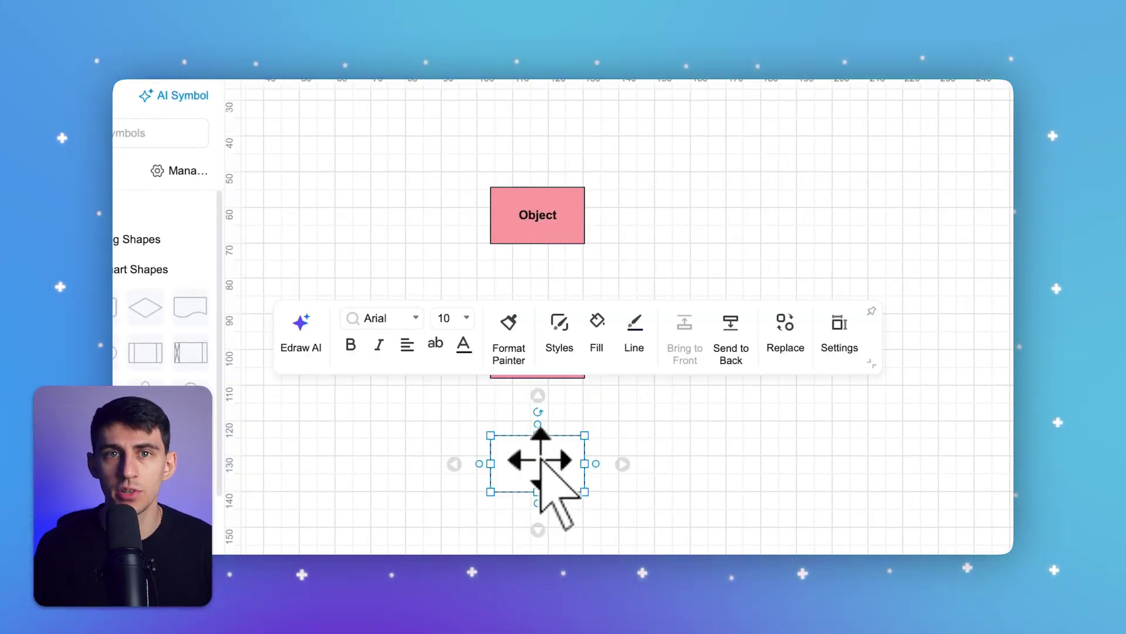
{"action": "double_click", "coordinate": [541, 461]}
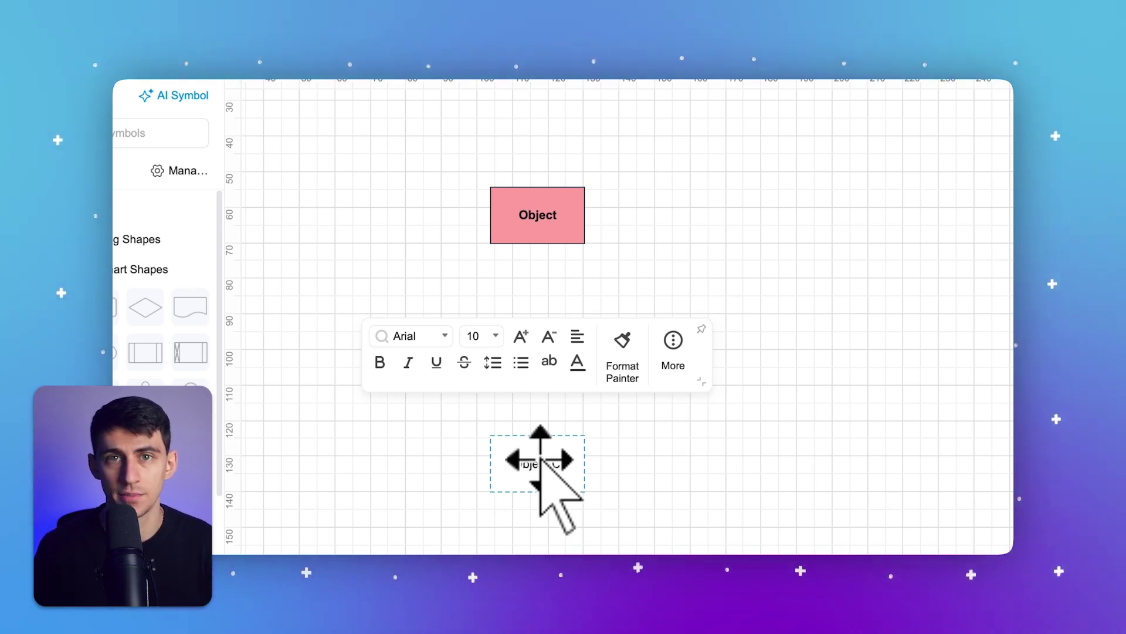
{"action": "left_click", "coordinate": [655, 495]}
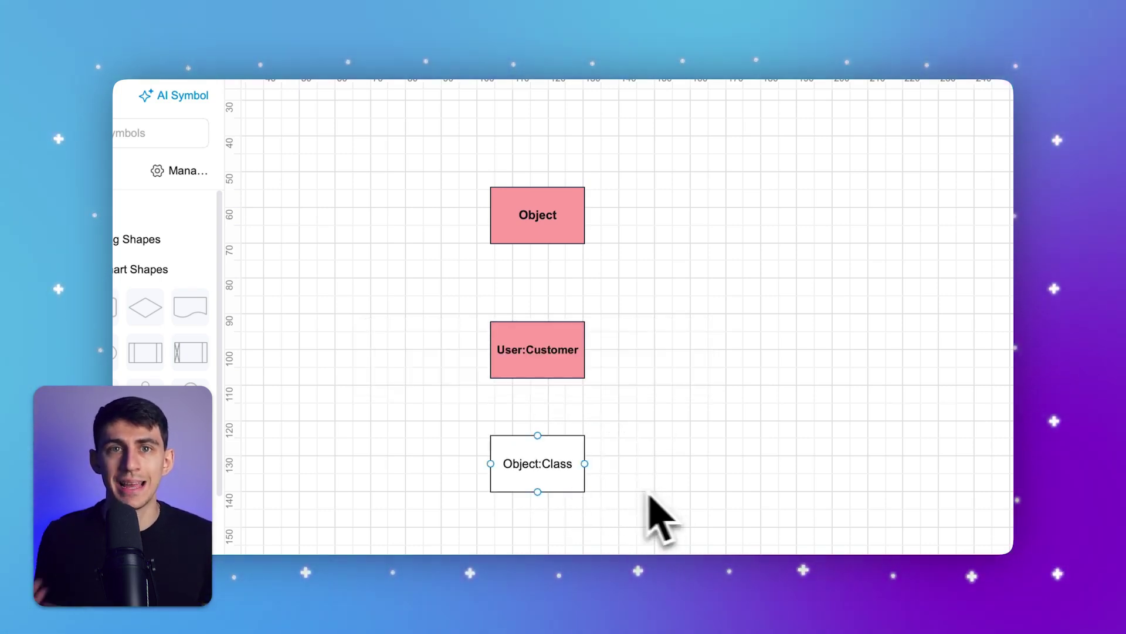
Step: Fill the Object:Class shape with the recently used pink color of the other objects
{"action": "left_click", "coordinate": [545, 474]}
{"action": "left_click", "coordinate": [601, 331]}
{"action": "left_click", "coordinate": [180, 113]}
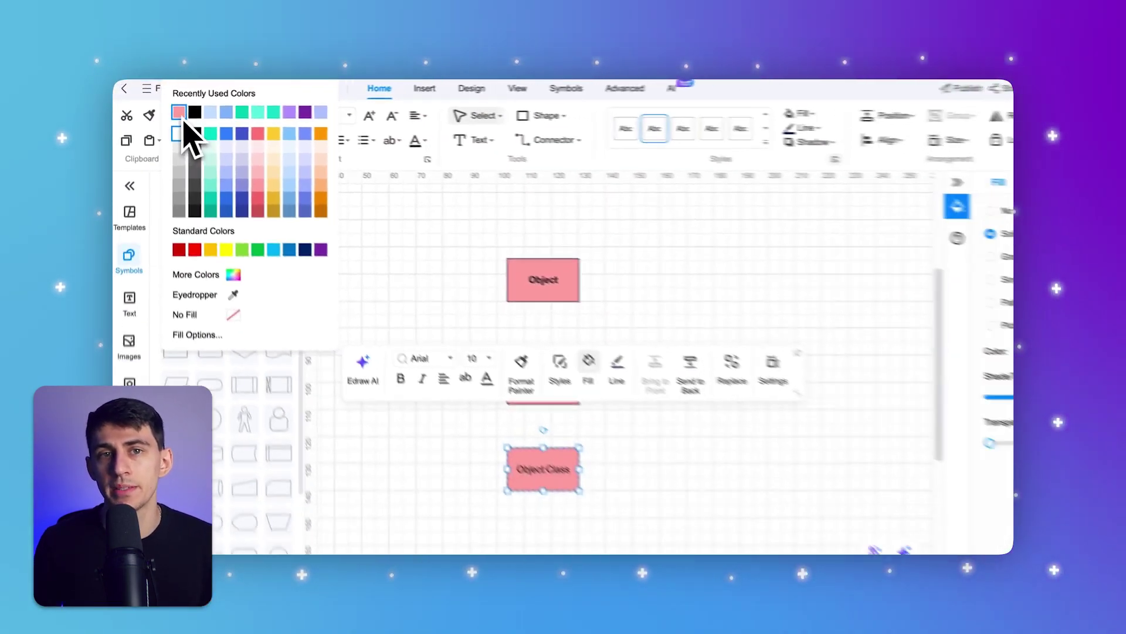
{"action": "left_click", "coordinate": [613, 262]}
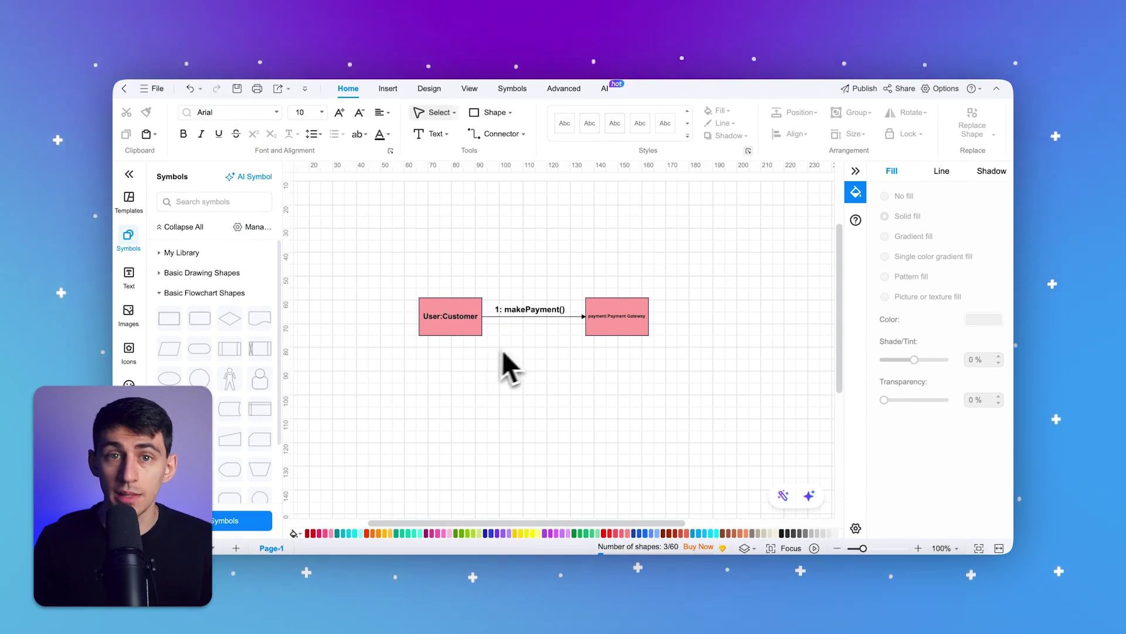
Step: Connect the User:Customer object to the payment:Payment Gateway object with a straight connector beneath the makePayment() label
{"action": "mouse_move", "coordinate": [456, 334]}
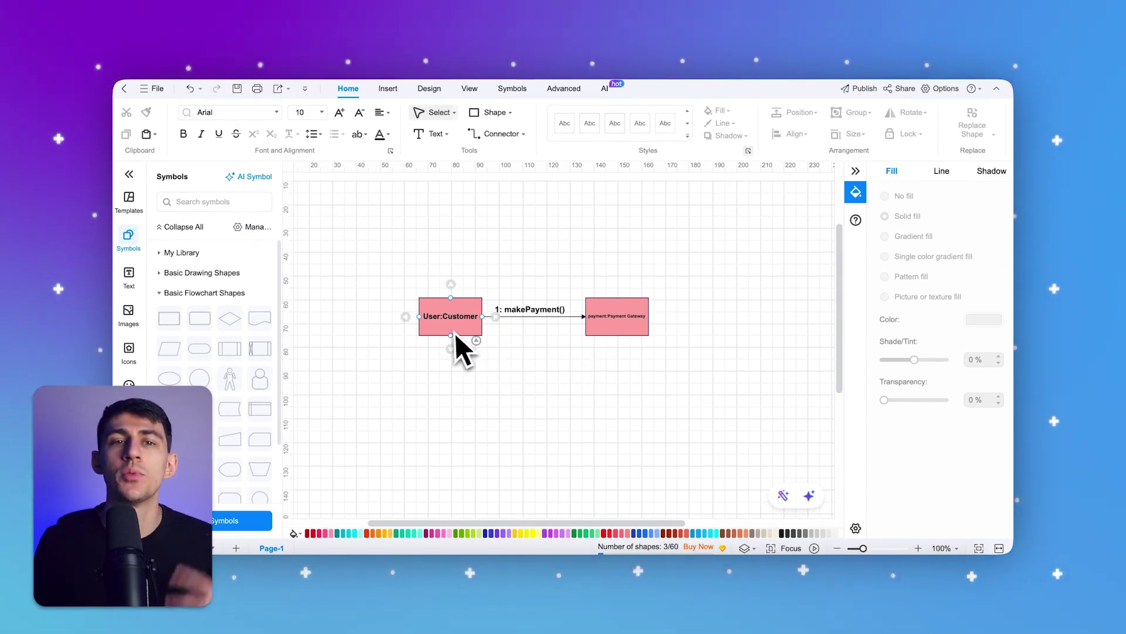
{"action": "mouse_move", "coordinate": [620, 329]}
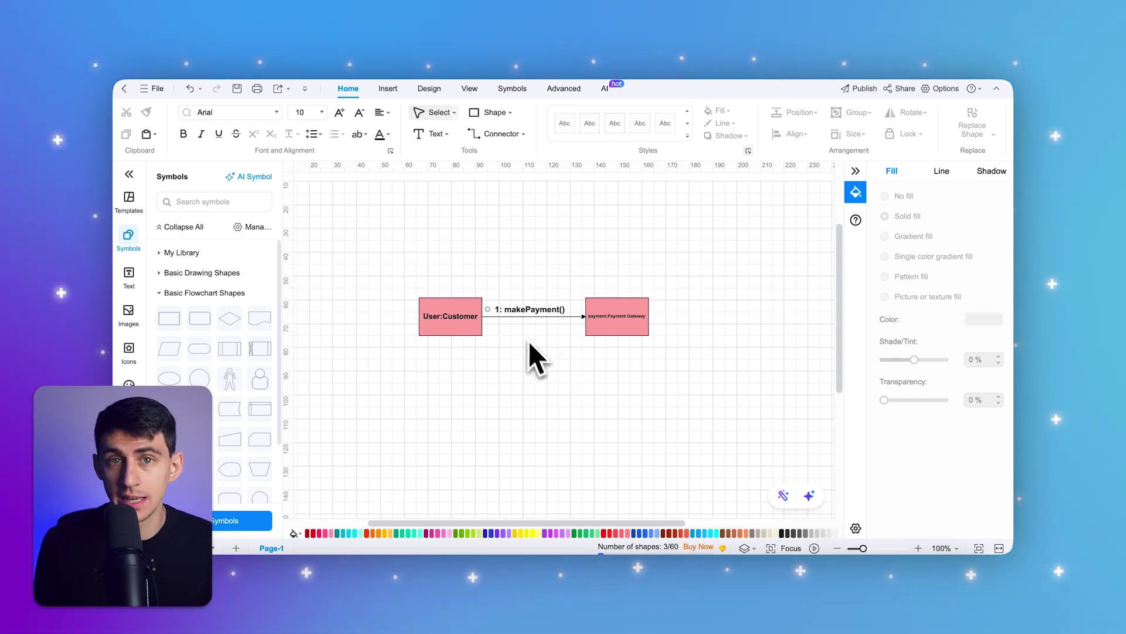
{"action": "left_click", "coordinate": [515, 316]}
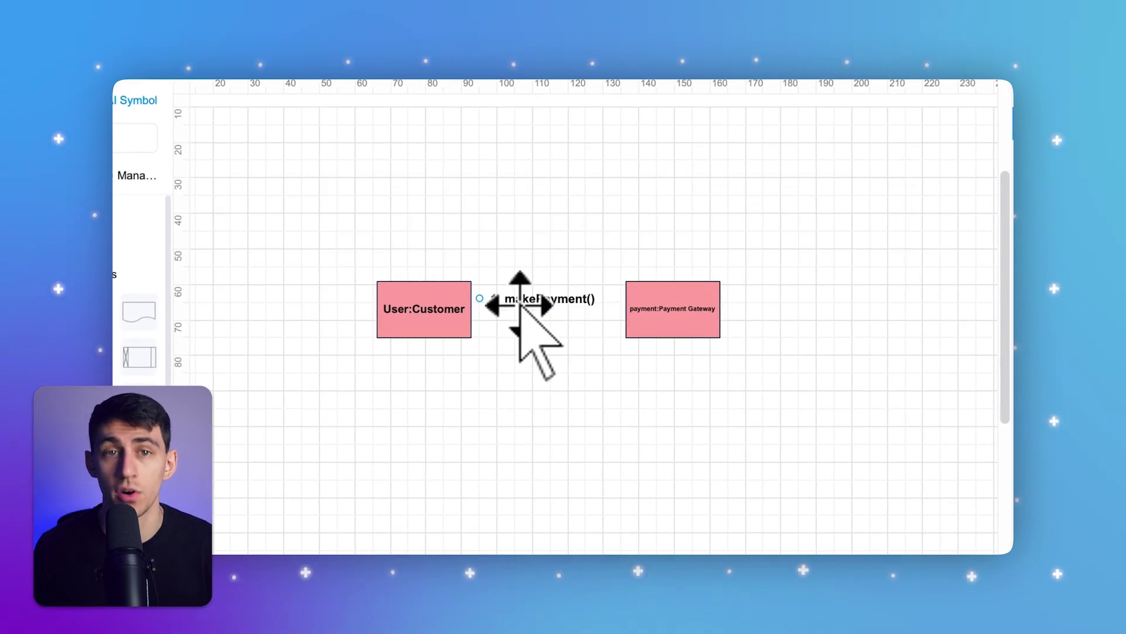
{"action": "left_click_drag", "start_coordinate": [476, 309], "coordinate": [626, 309]}
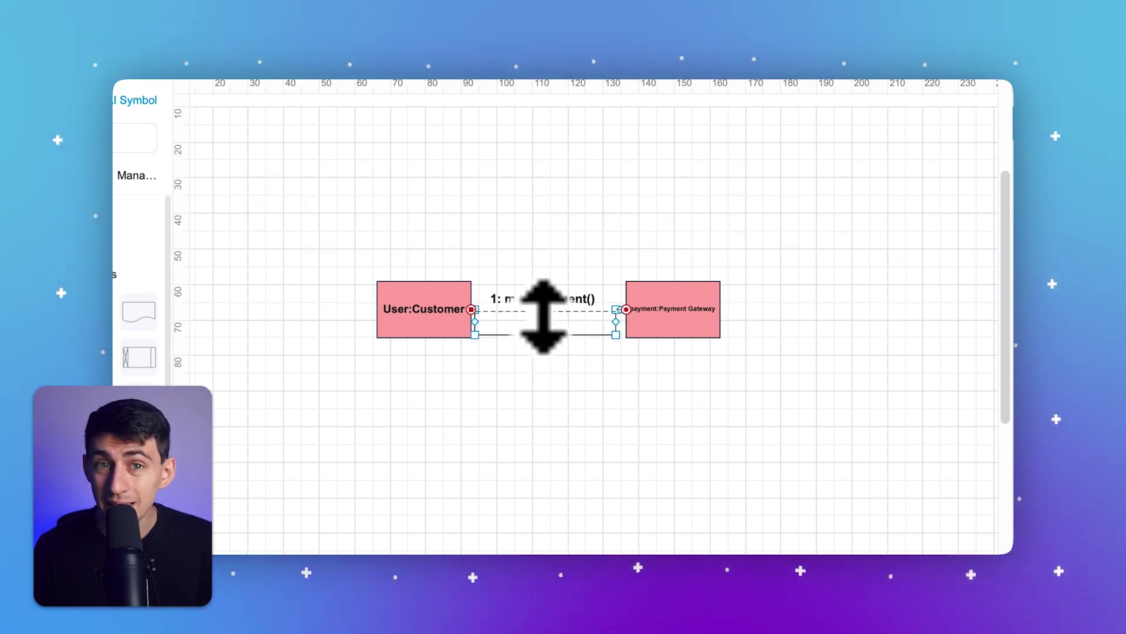
{"action": "left_click_drag", "start_coordinate": [543, 317], "coordinate": [543, 311]}
{"action": "left_click", "coordinate": [557, 381]}
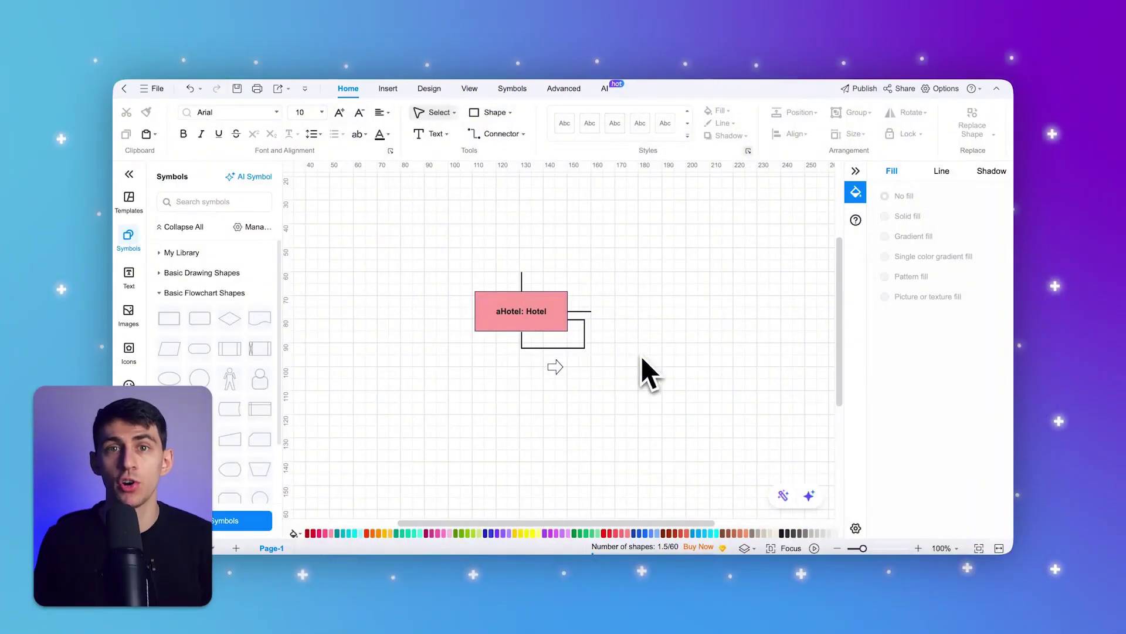
{"action": "left_click", "coordinate": [503, 324]}
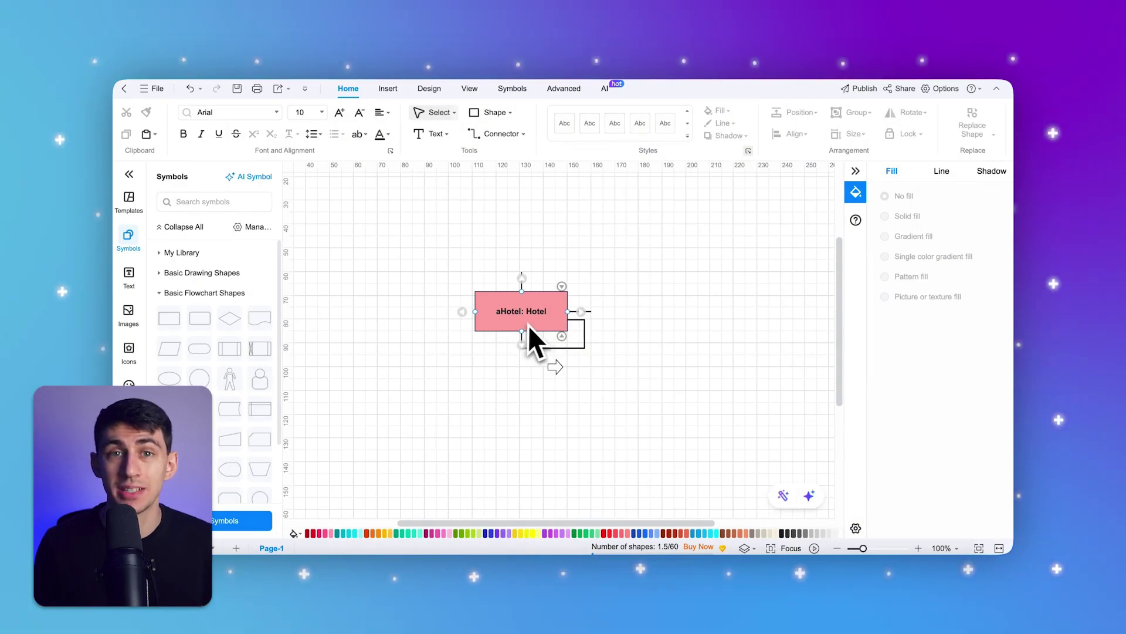
{"action": "left_click", "coordinate": [535, 359]}
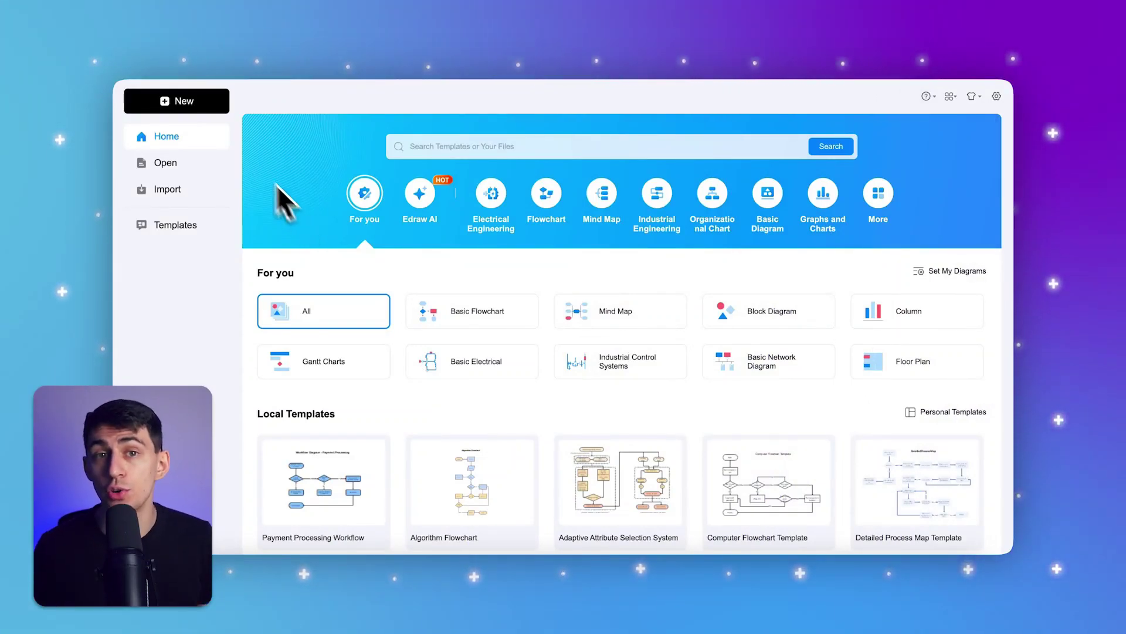
Step: View the UML Modeling option for new drawings and look through the templates for "UML Communication Diagram"
{"action": "left_click", "coordinate": [211, 109]}
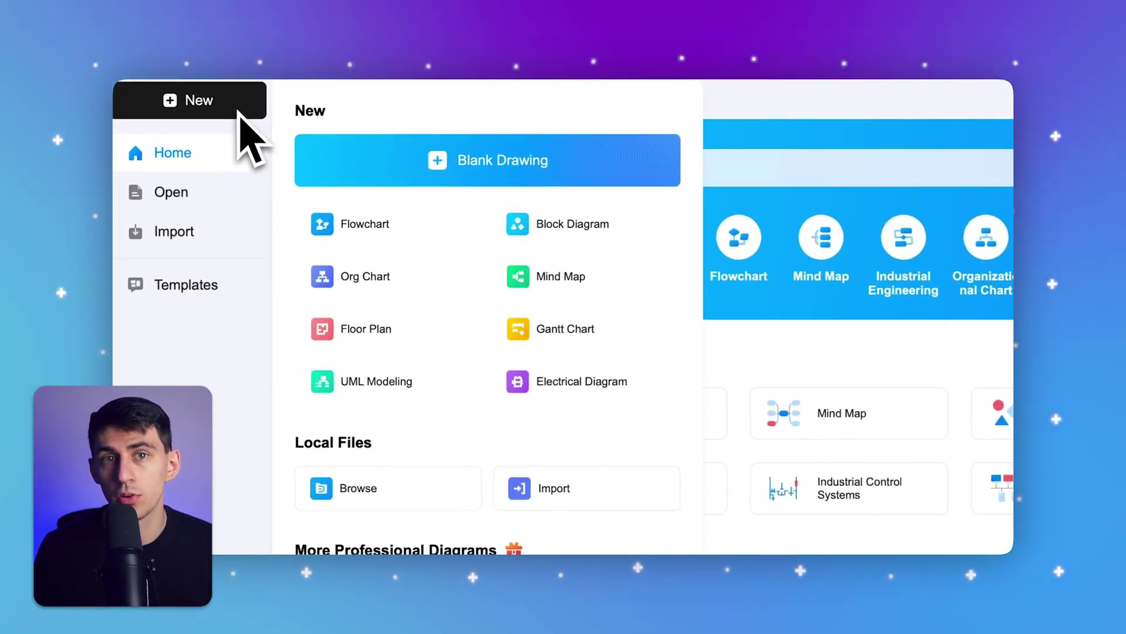
{"action": "left_click", "coordinate": [359, 387]}
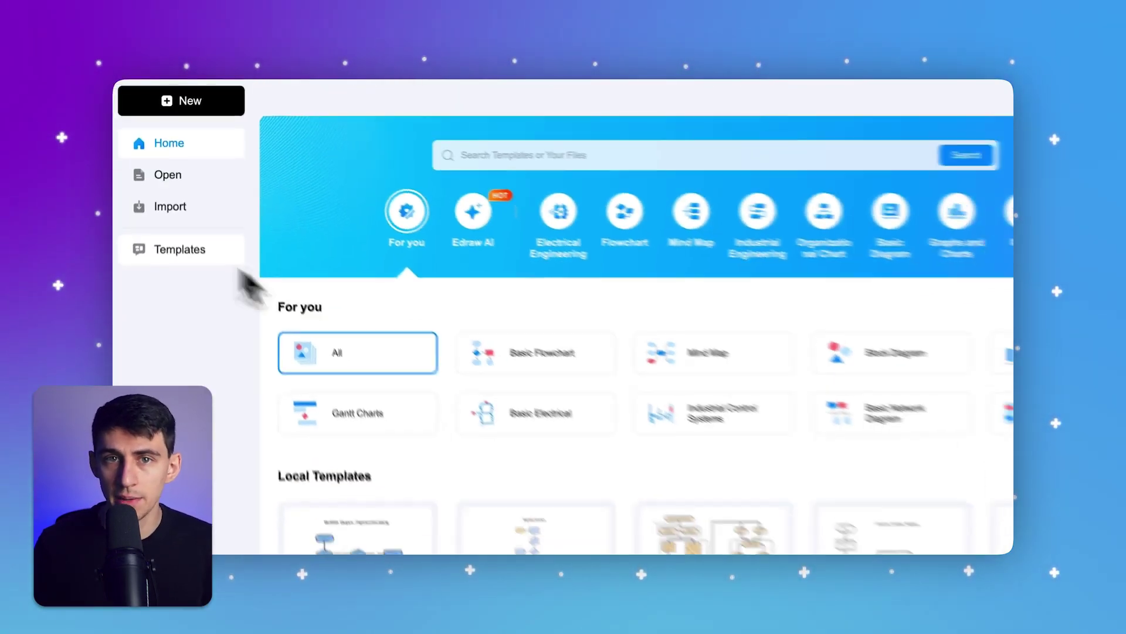
{"action": "left_click", "coordinate": [202, 230]}
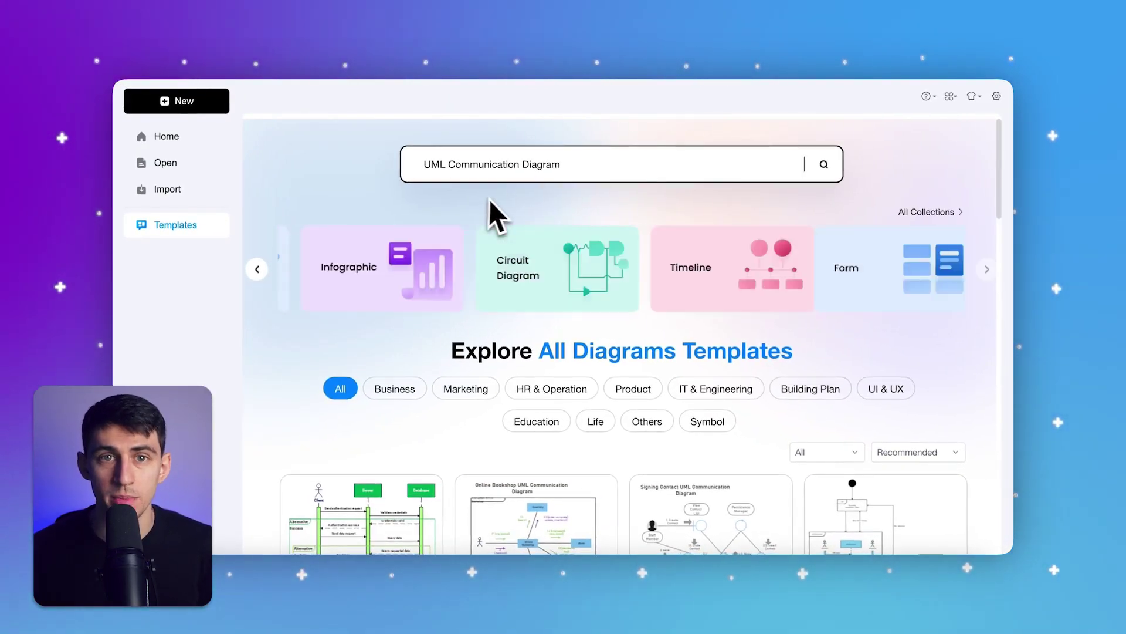
{"action": "scroll", "coordinate": [497, 200], "scroll_direction": "down", "scroll_amount": 4}
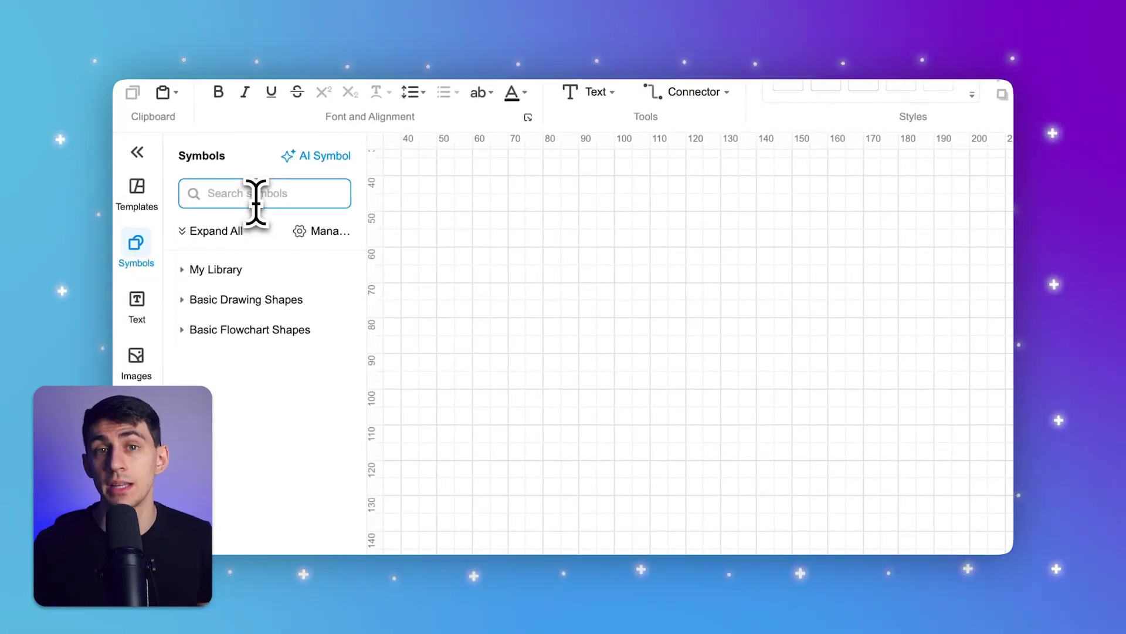
Step: Find the UML Communication Diagram symbol library, add it to the workbench and clear the symbol search
{"action": "left_click", "coordinate": [256, 202]}
{"action": "left_click", "coordinate": [267, 255]}
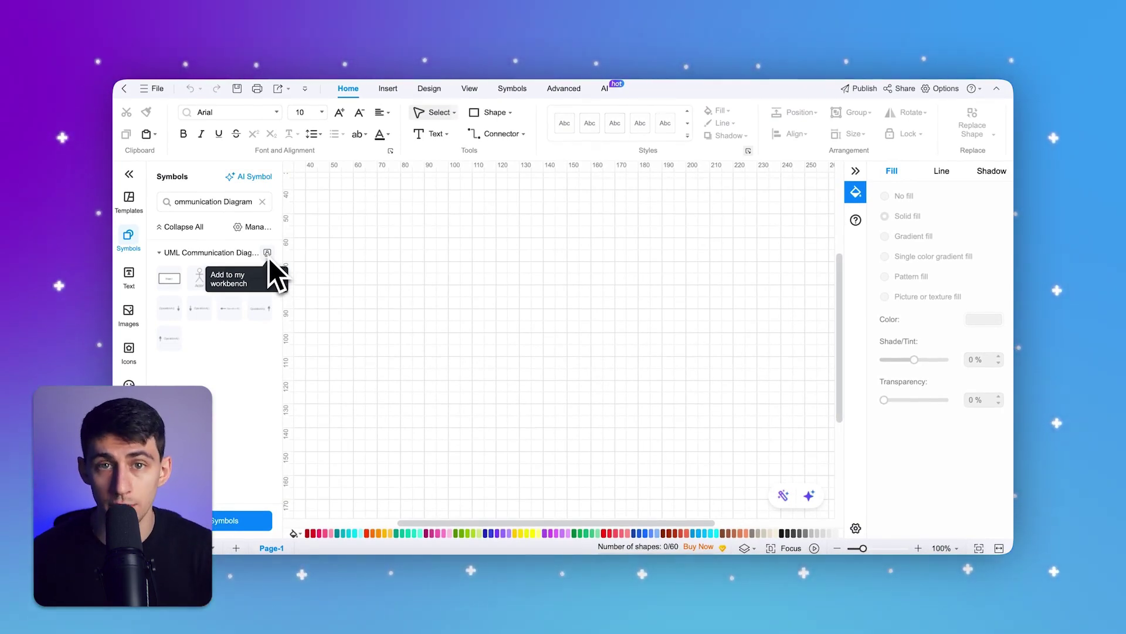
{"action": "left_click", "coordinate": [267, 252]}
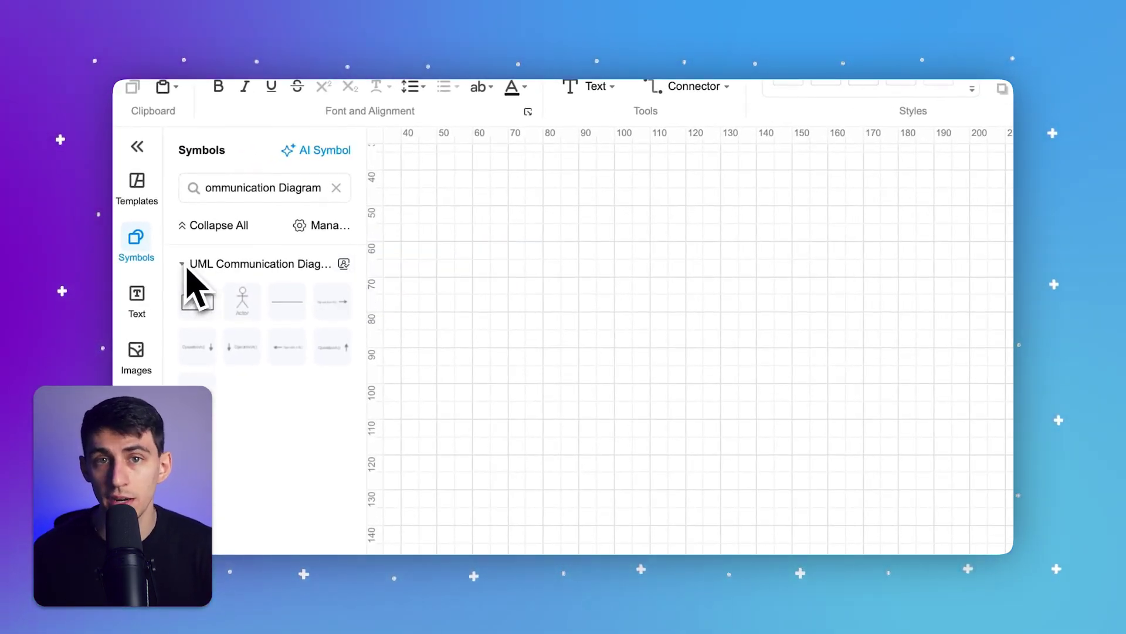
{"action": "left_click", "coordinate": [337, 189]}
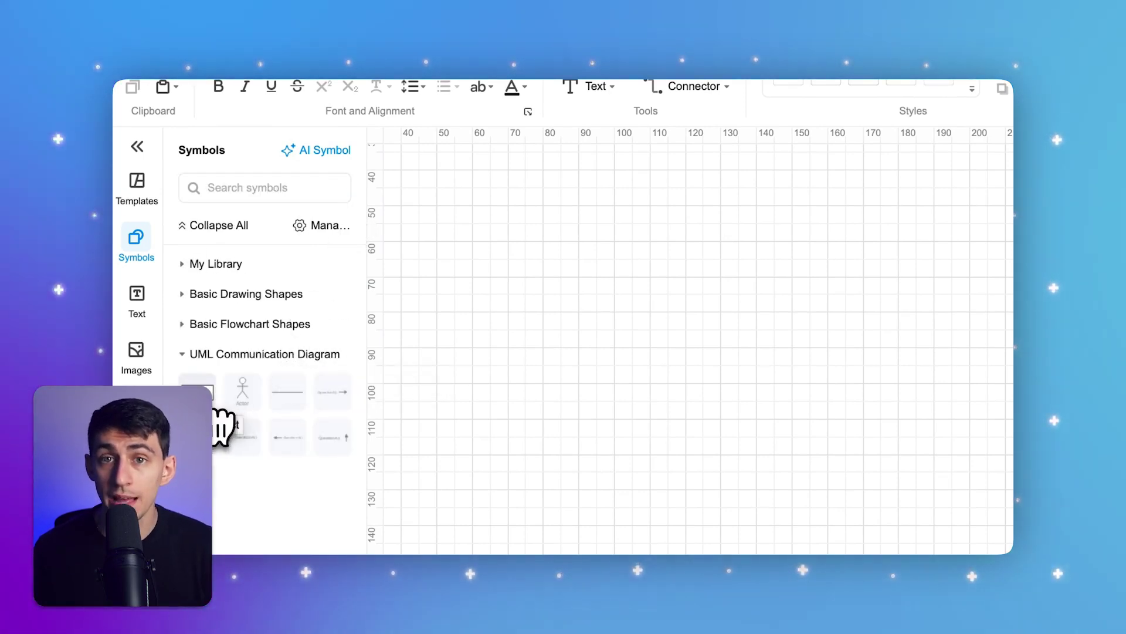
Step: Place two Object shapes from the UML Communication Diagram library side by side on the blank canvas
{"action": "left_click_drag", "start_coordinate": [280, 411], "coordinate": [636, 343]}
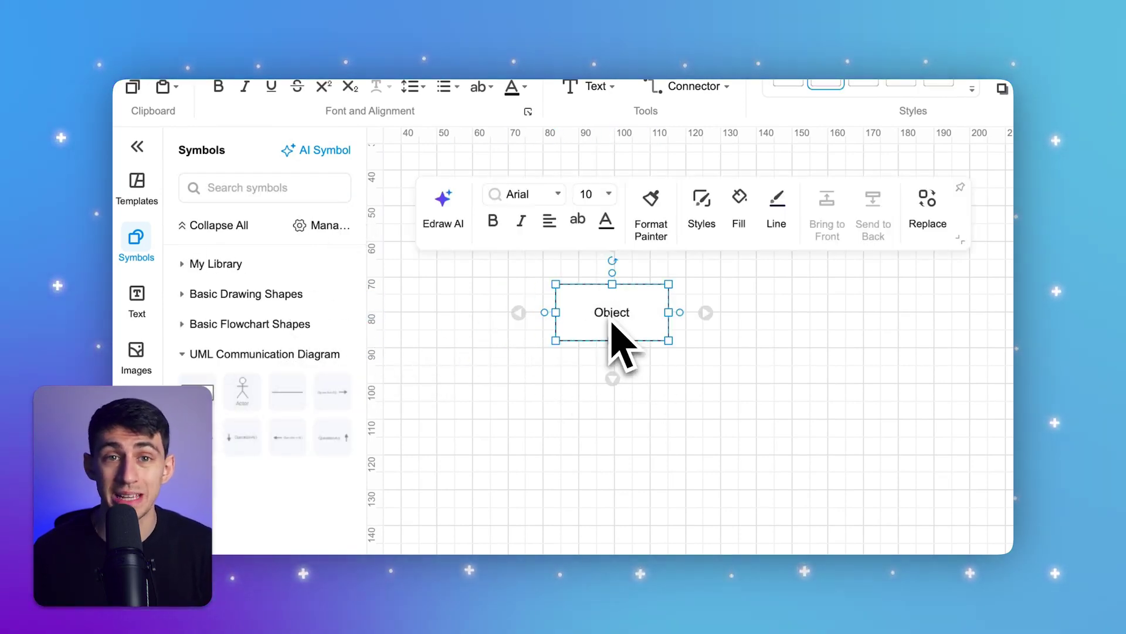
{"action": "left_click_drag", "start_coordinate": [222, 419], "coordinate": [847, 348]}
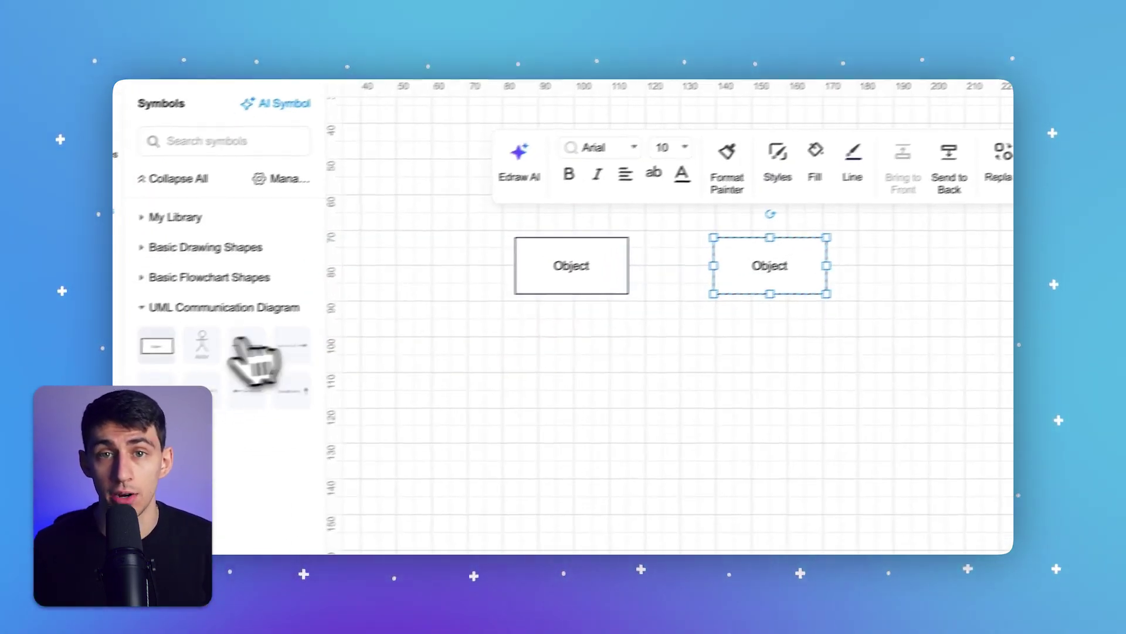
Step: Place a third Object shape in line with the first two and connect the first and second objects with a straight link
{"action": "left_click_drag", "start_coordinate": [117, 360], "coordinate": [991, 315]}
{"action": "left_click_drag", "start_coordinate": [832, 317], "coordinate": [831, 316]}
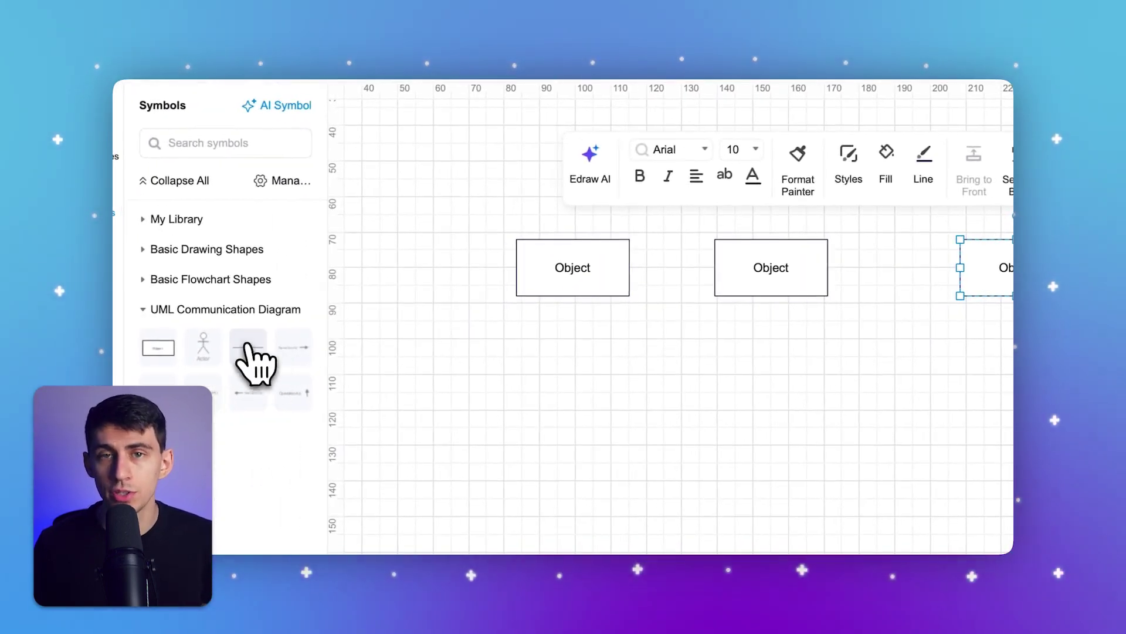
{"action": "left_click_drag", "start_coordinate": [252, 352], "coordinate": [701, 293]}
{"action": "left_click_drag", "start_coordinate": [596, 282], "coordinate": [570, 275]}
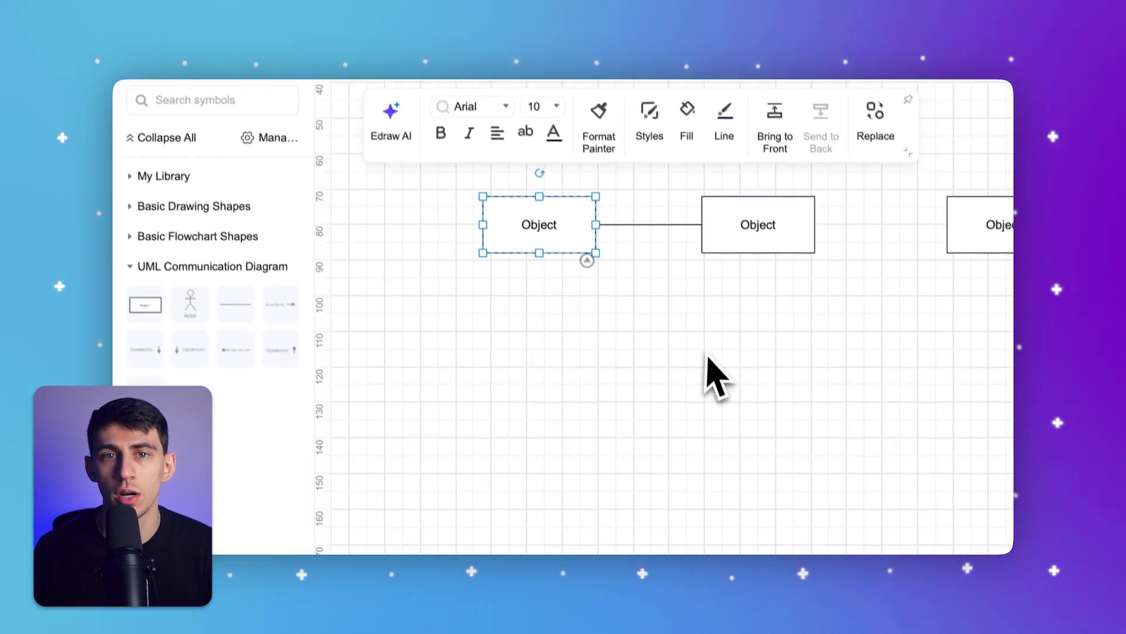
{"action": "left_click", "coordinate": [728, 434]}
Step: Connect the second and third objects with a straight link, moving the third object up against the link's end
{"action": "left_click_drag", "start_coordinate": [232, 289], "coordinate": [903, 239]}
{"action": "left_click_drag", "start_coordinate": [715, 298], "coordinate": [711, 295]}
{"action": "left_click_drag", "start_coordinate": [778, 258], "coordinate": [751, 268]}
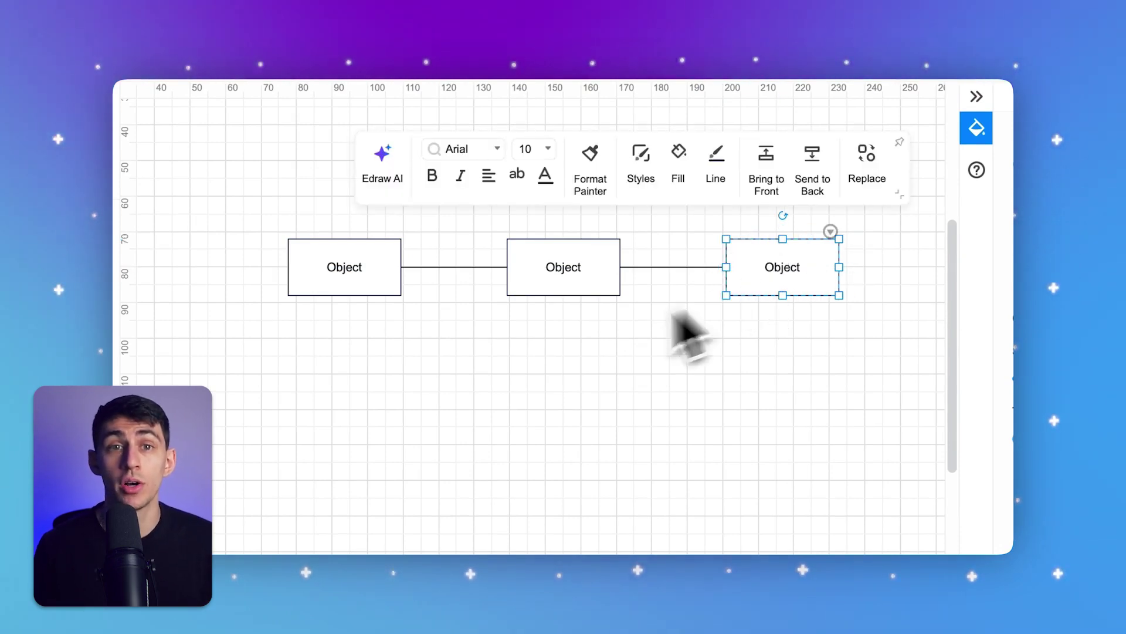
Step: Place a fourth Object shape beneath the middle object and join the two with a vertical link
{"action": "left_click", "coordinate": [438, 374]}
{"action": "left_click_drag", "start_coordinate": [193, 319], "coordinate": [745, 405]}
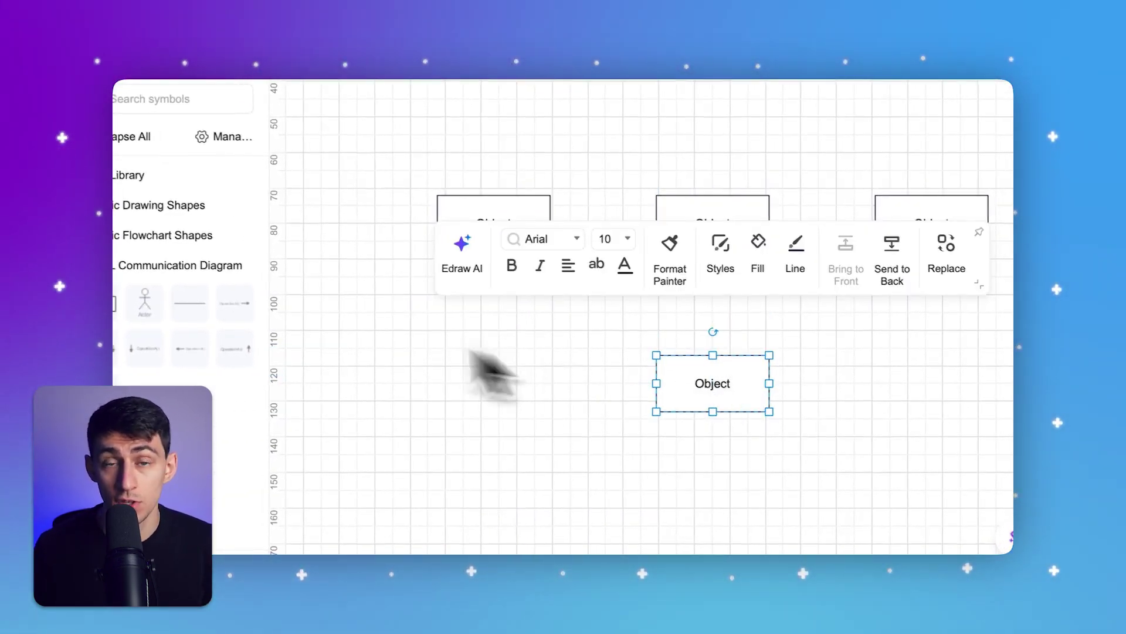
{"action": "left_click_drag", "start_coordinate": [197, 301], "coordinate": [574, 356]}
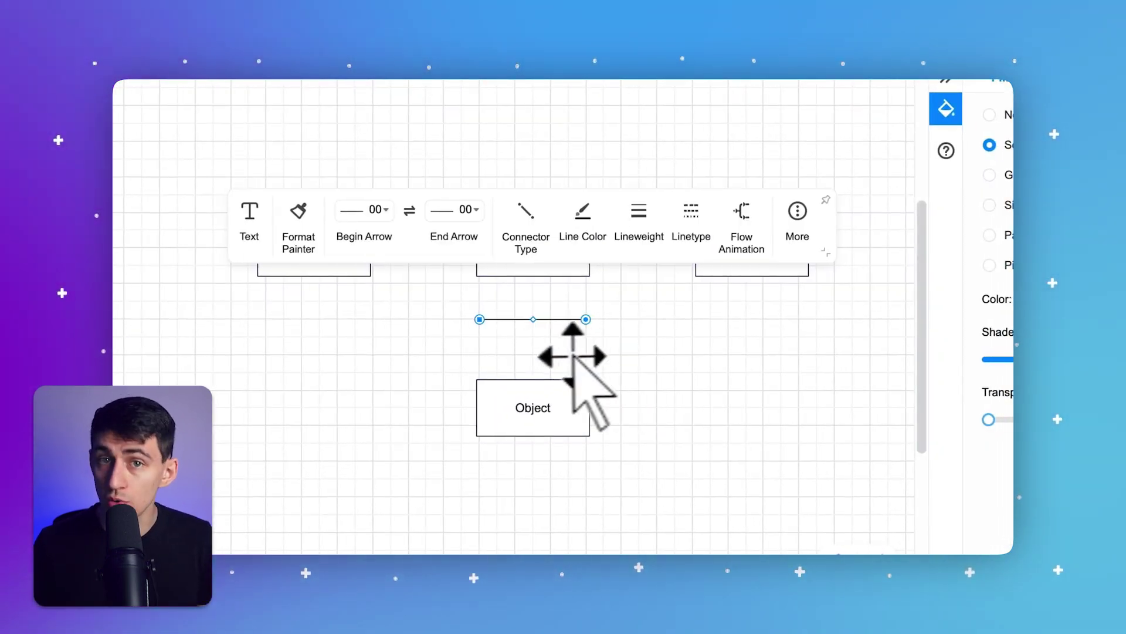
{"action": "left_click_drag", "start_coordinate": [480, 319], "coordinate": [532, 276]}
{"action": "left_click_drag", "start_coordinate": [586, 317], "coordinate": [533, 379]}
{"action": "left_click", "coordinate": [711, 345]}
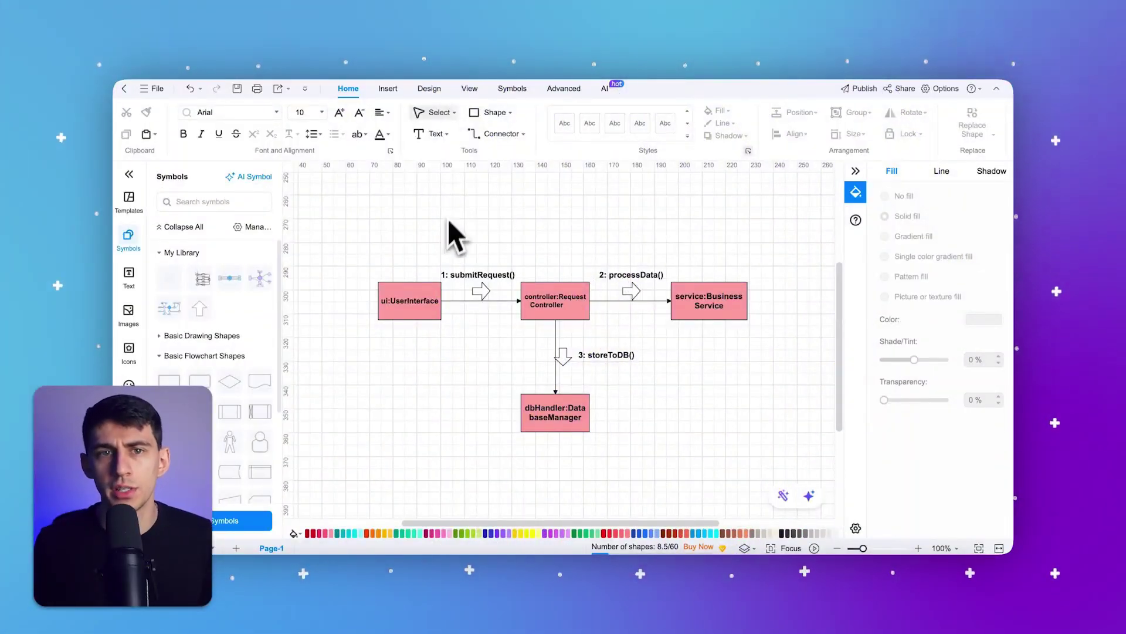
Step: View the request-handling communication diagram as a presentation from the current page and return to editing
{"action": "left_click", "coordinate": [470, 88]}
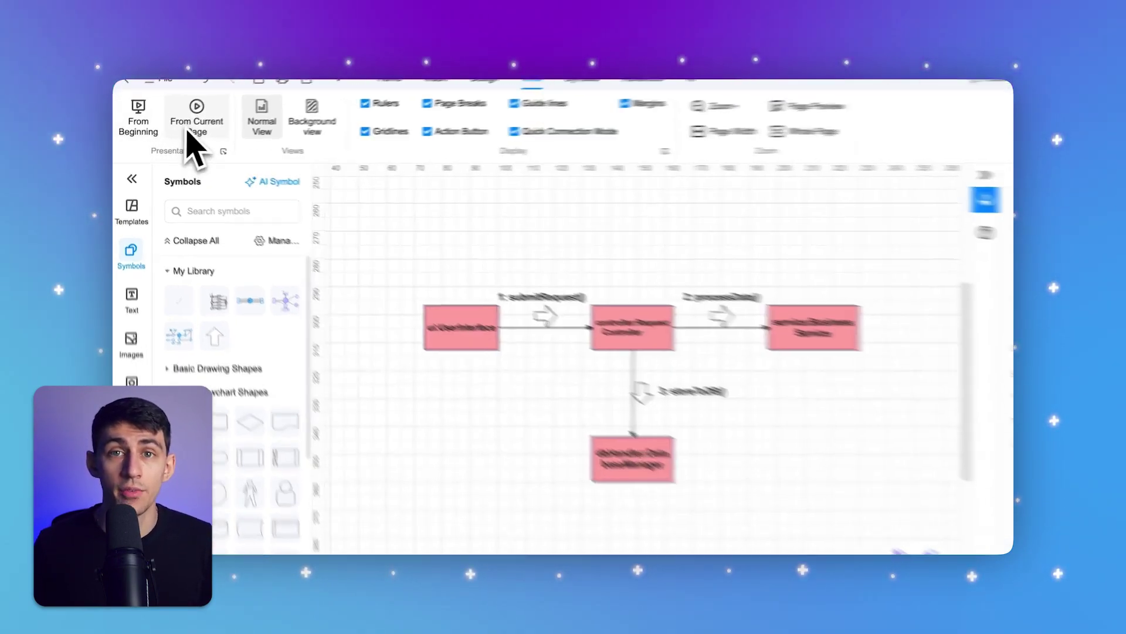
{"action": "left_click", "coordinate": [186, 133]}
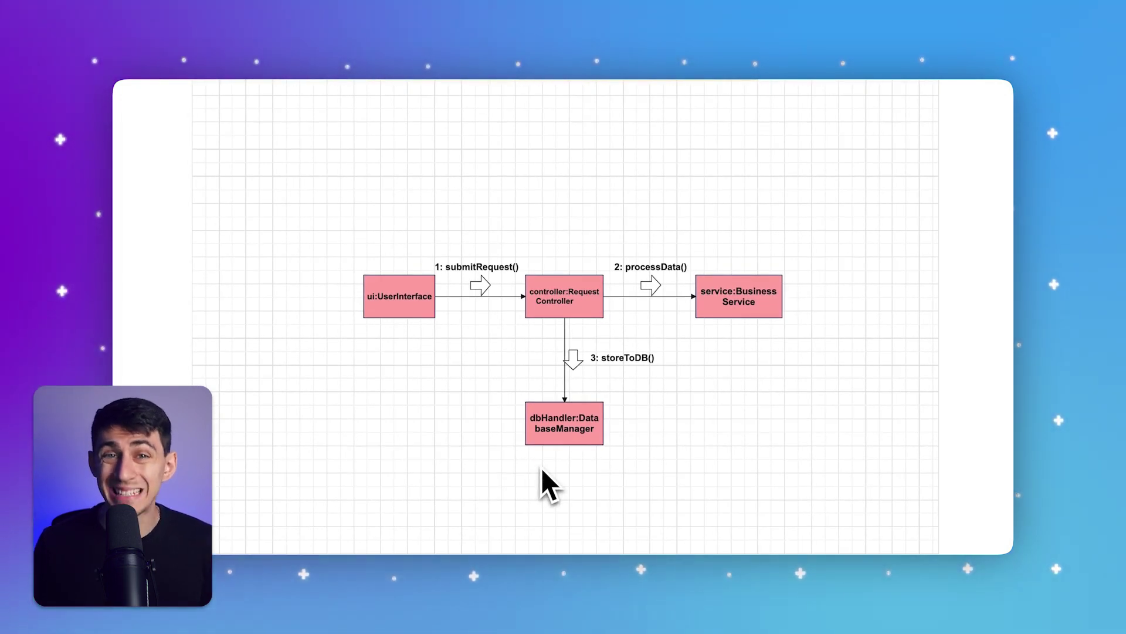
{"action": "key", "text": "Escape"}
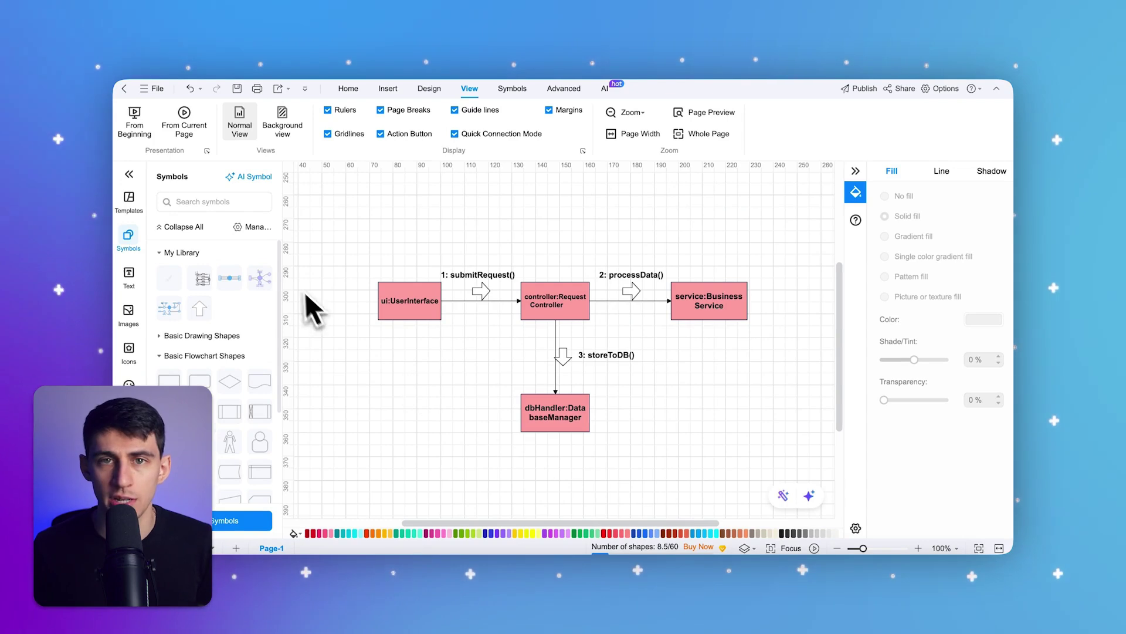
Step: View the export options for the request-handling diagram, including the list of other file formats
{"action": "left_click", "coordinate": [155, 88]}
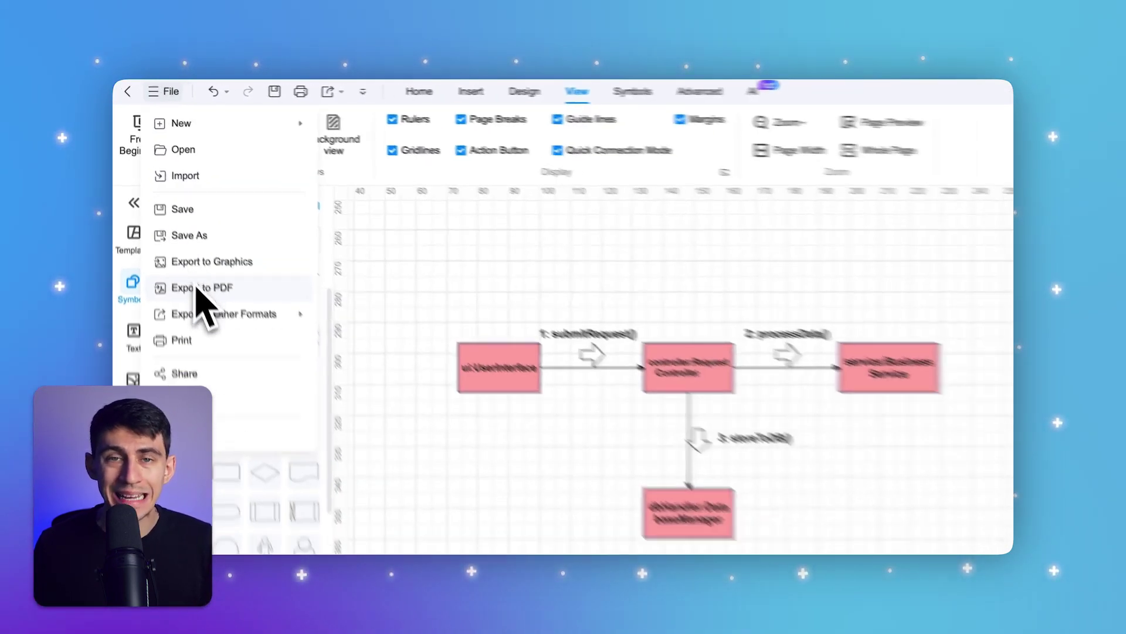
{"action": "mouse_move", "coordinate": [174, 255]}
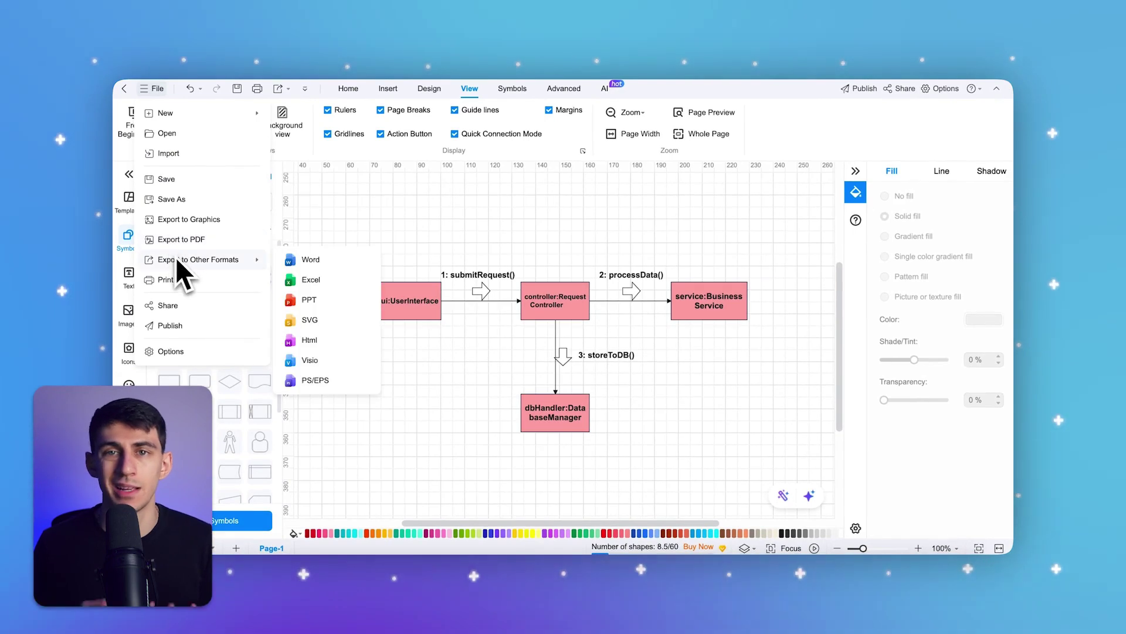
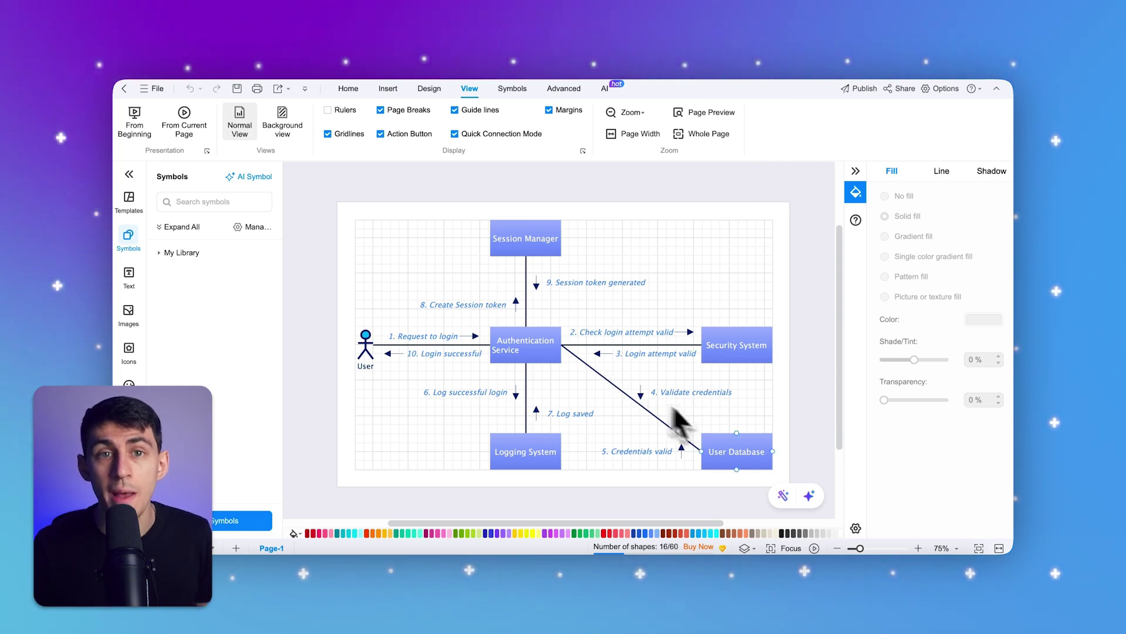
{"action": "mouse_move", "coordinate": [720, 460]}
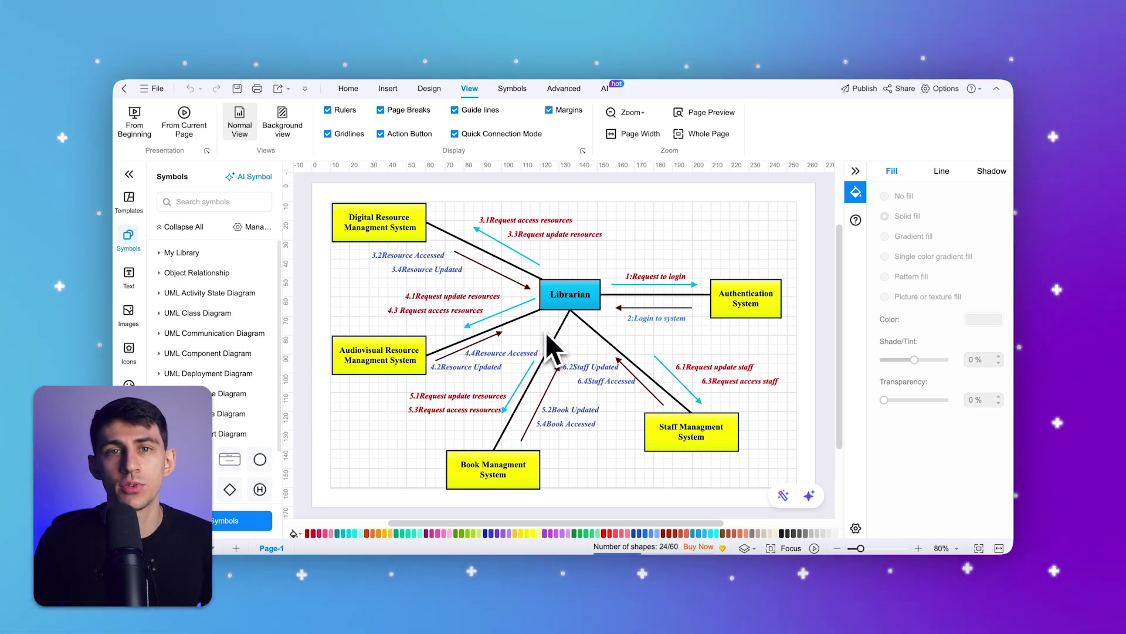
{"action": "scroll", "coordinate": [452, 380], "scroll_direction": "left", "scroll_amount": 1}
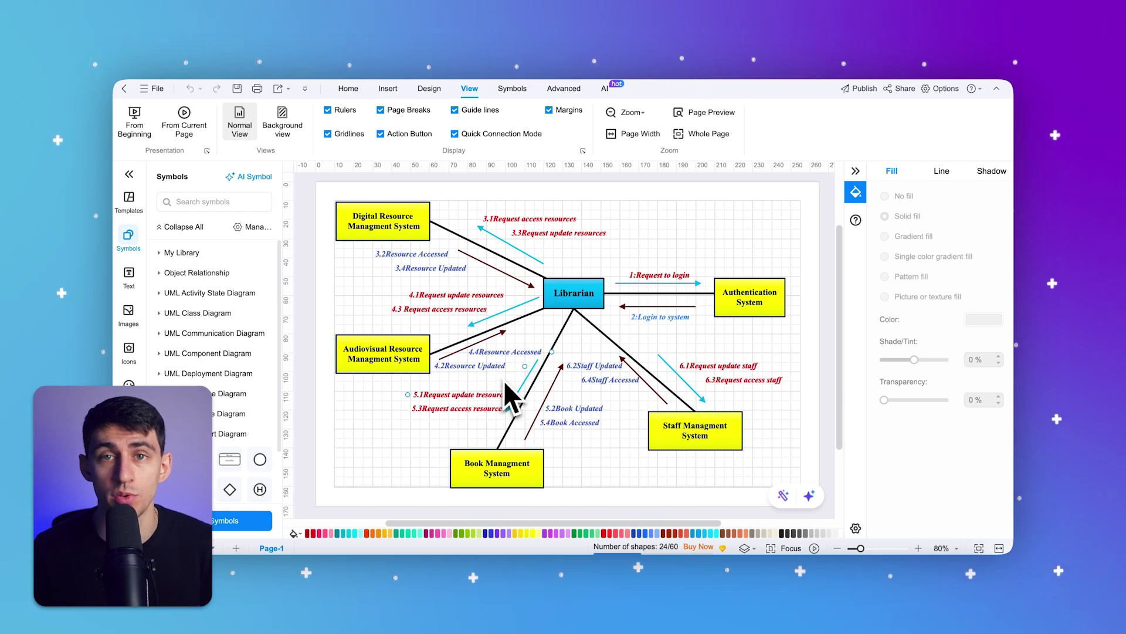
{"action": "scroll", "coordinate": [501, 378], "scroll_direction": "right", "scroll_amount": 3}
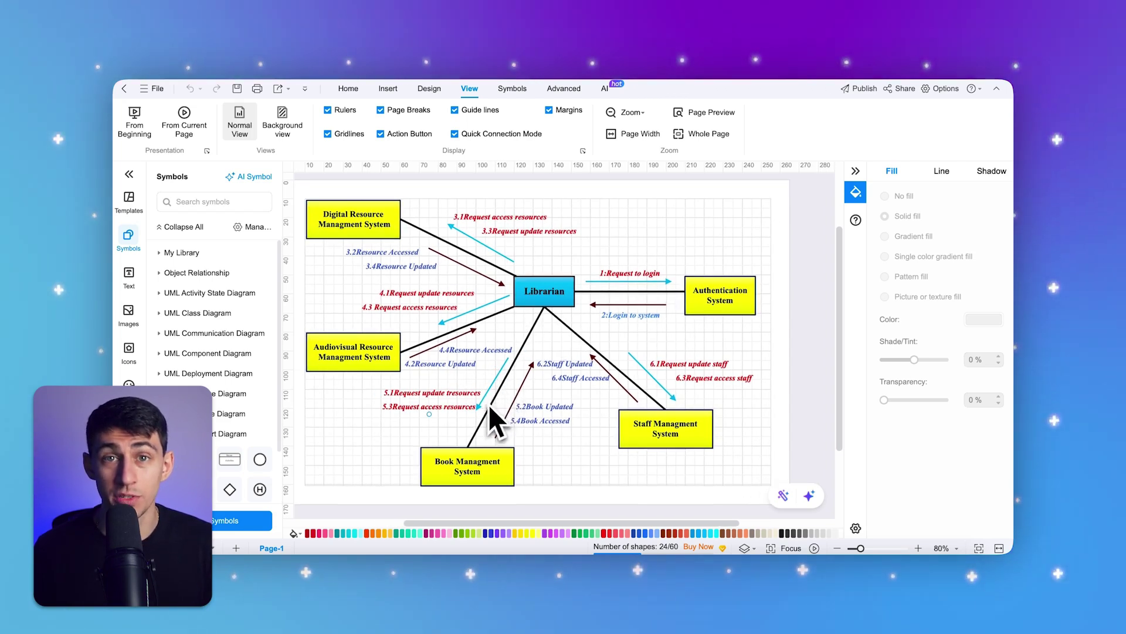